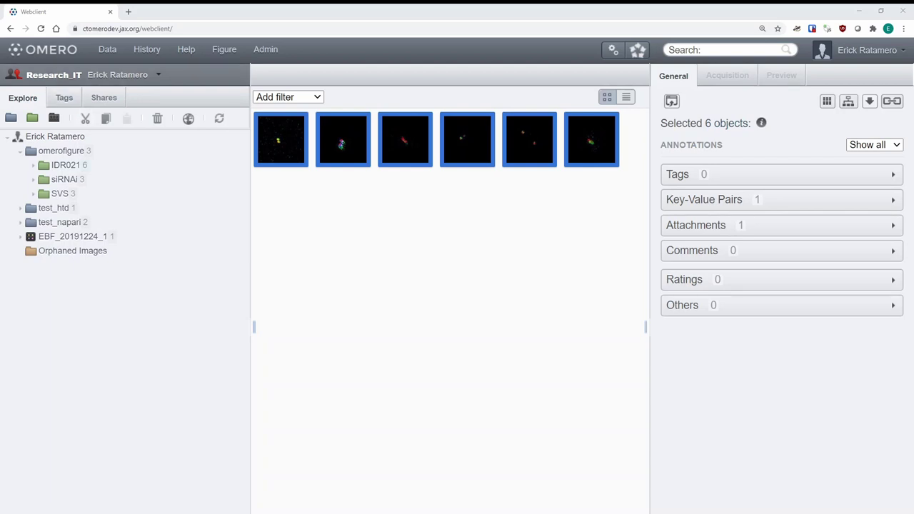
Select all six images in the IDR021 dataset and open them in OMERO.figure
left_click(82, 165)
left_click(90, 179)
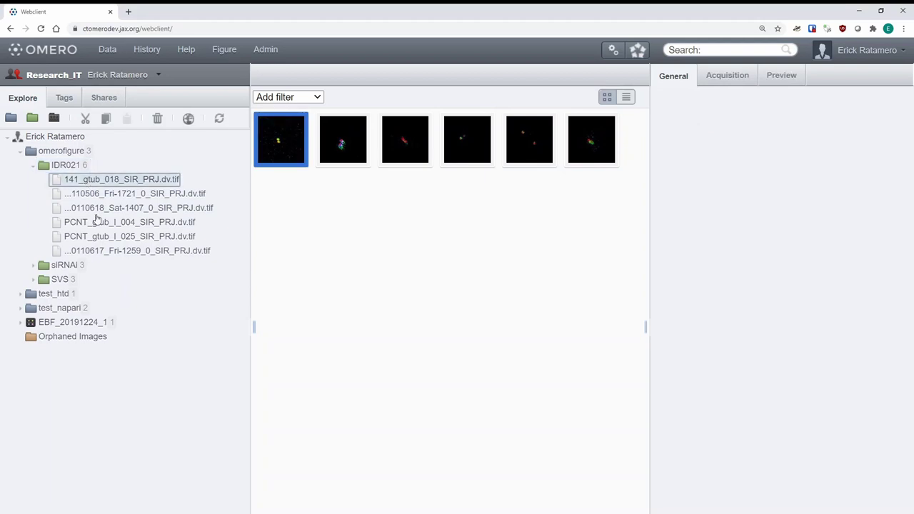
left_click(104, 250, "shift")
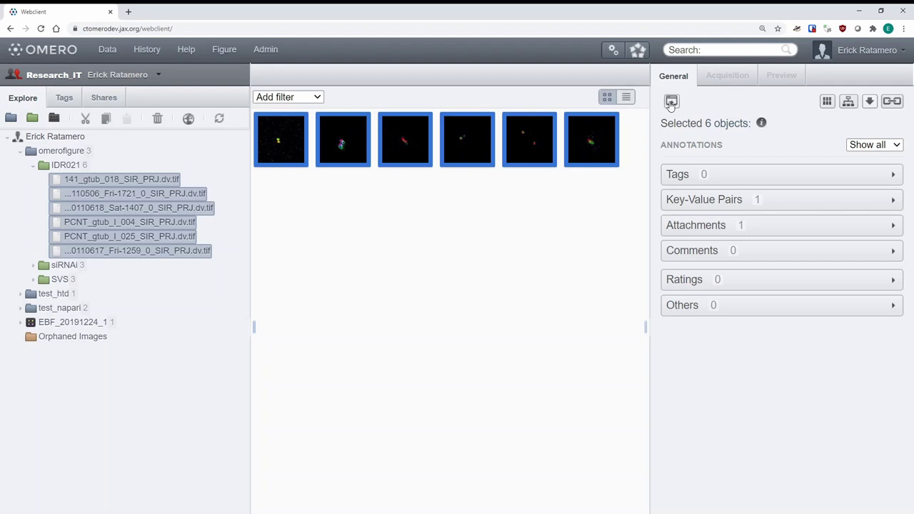
left_click(671, 102)
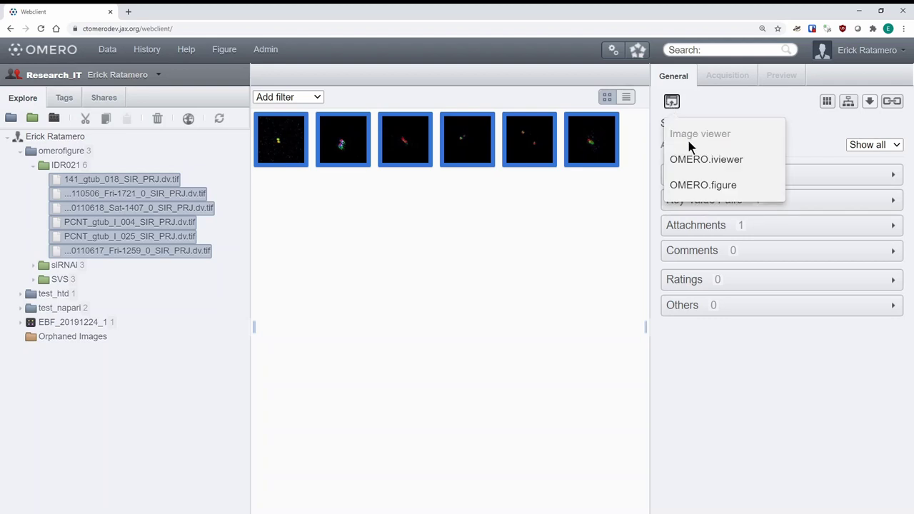
left_click(703, 185)
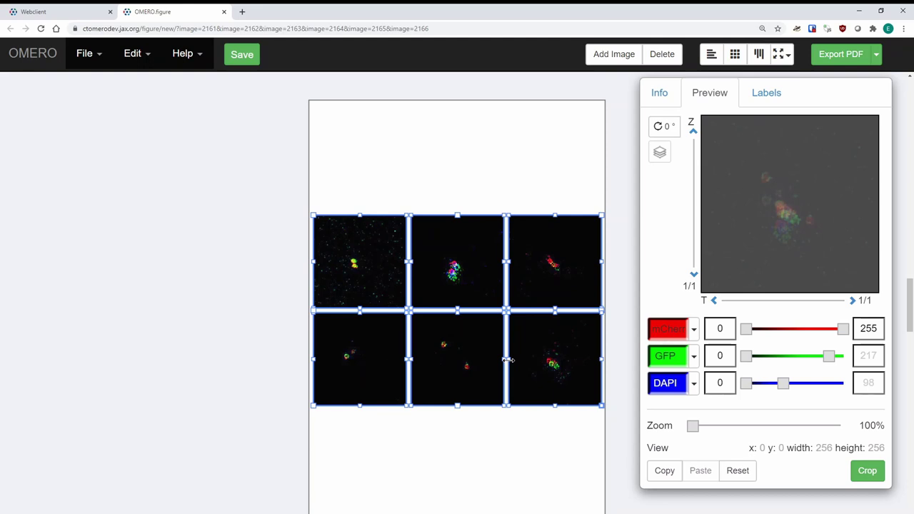
Shift the lower-middle and lower-right image panels slightly out of their grid positions
left_click(540, 432)
left_click(550, 394)
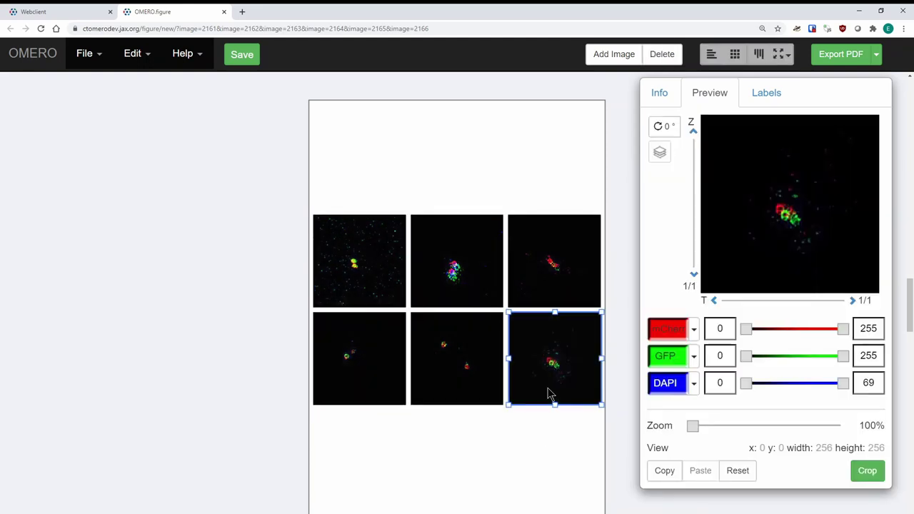
left_click_drag(550, 370, 564, 398)
left_click(486, 379)
left_click_drag(486, 379, 489, 397)
left_click_drag(566, 381, 559, 362)
left_click(481, 369)
left_click_drag(481, 370, 484, 355)
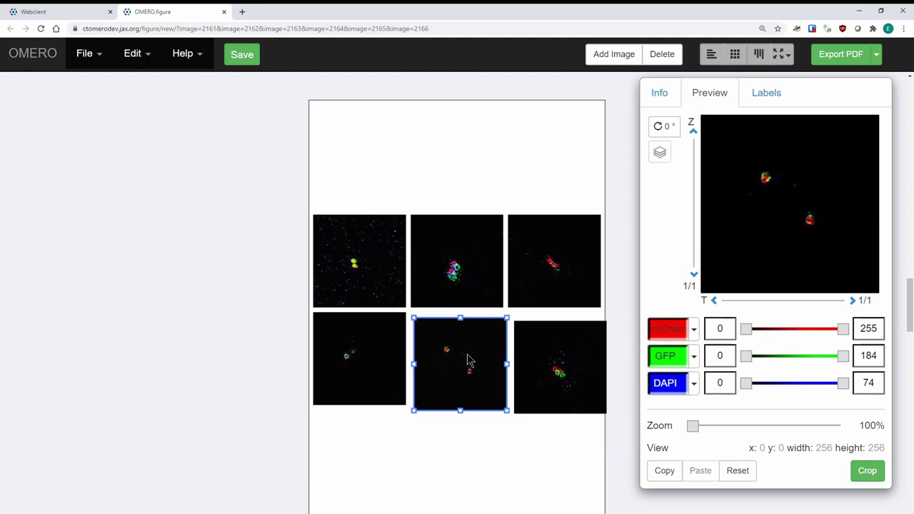
Arrange all six panels in a grid and place them, scaled down proportionally, near the top of the page
left_click_drag(613, 443, 289, 194)
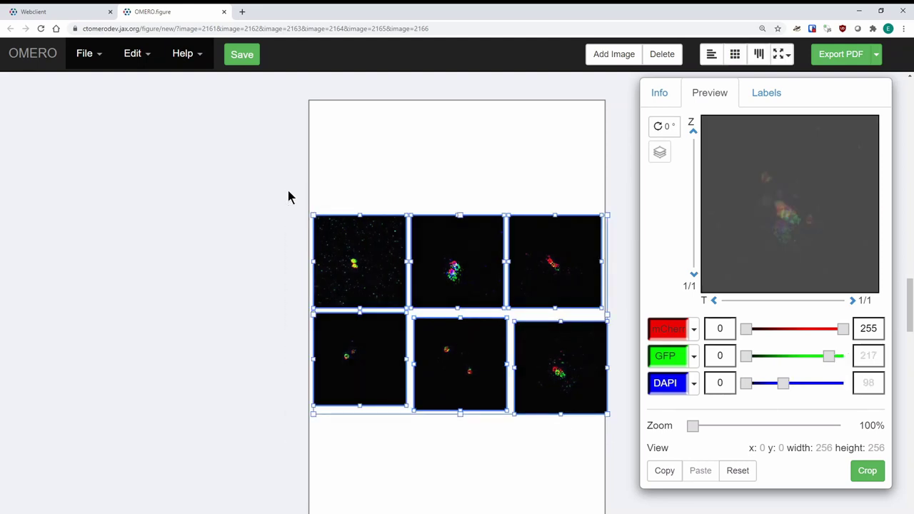
left_click(740, 56)
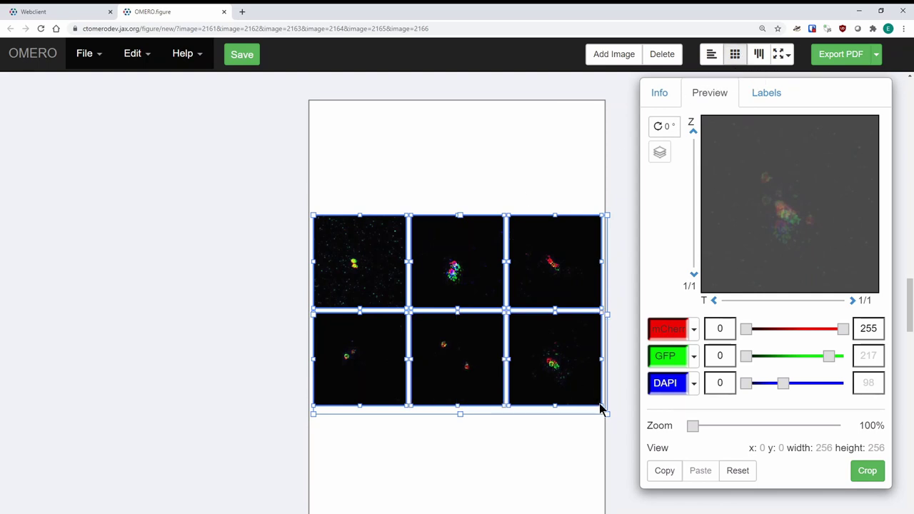
left_click_drag(606, 414, 557, 366)
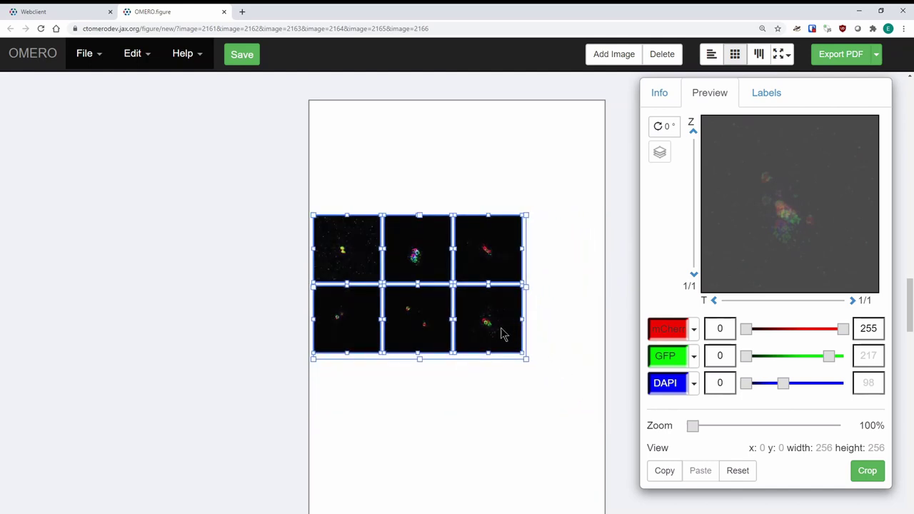
left_click_drag(493, 328, 539, 230)
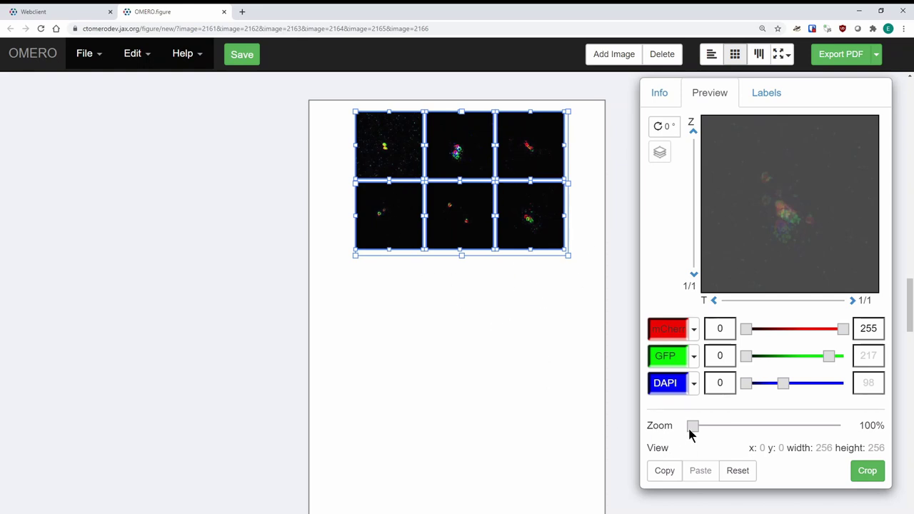
Zoom all six panels to 225% and shift their view so the cell structures sit closer to the centre
left_click_drag(690, 431, 710, 431)
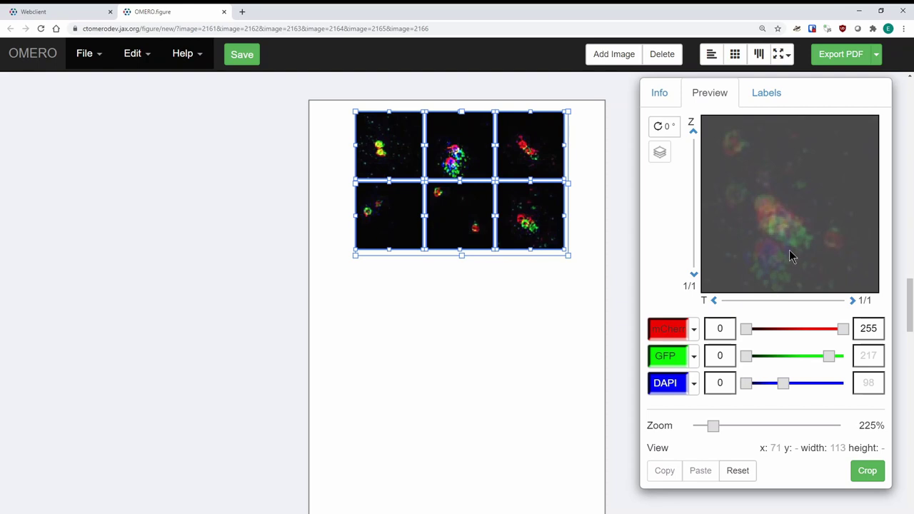
left_click_drag(762, 232, 780, 210)
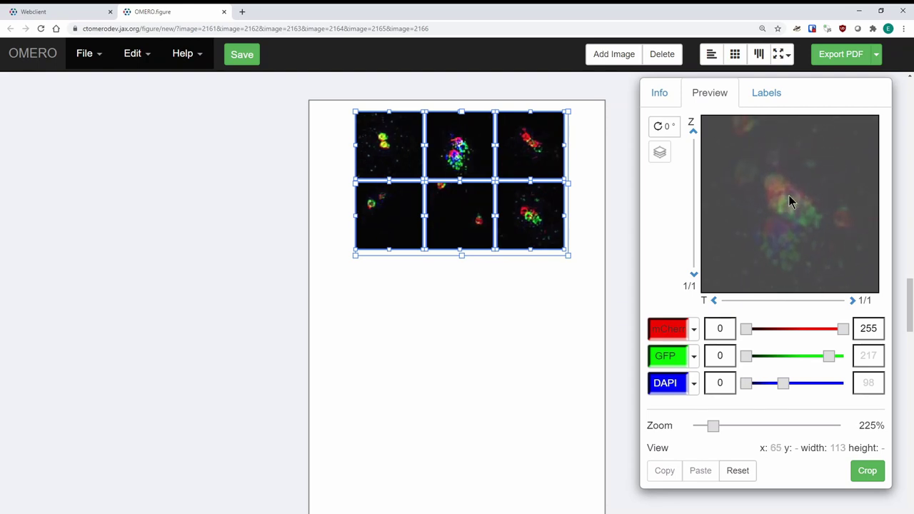
left_click_drag(766, 189, 794, 172)
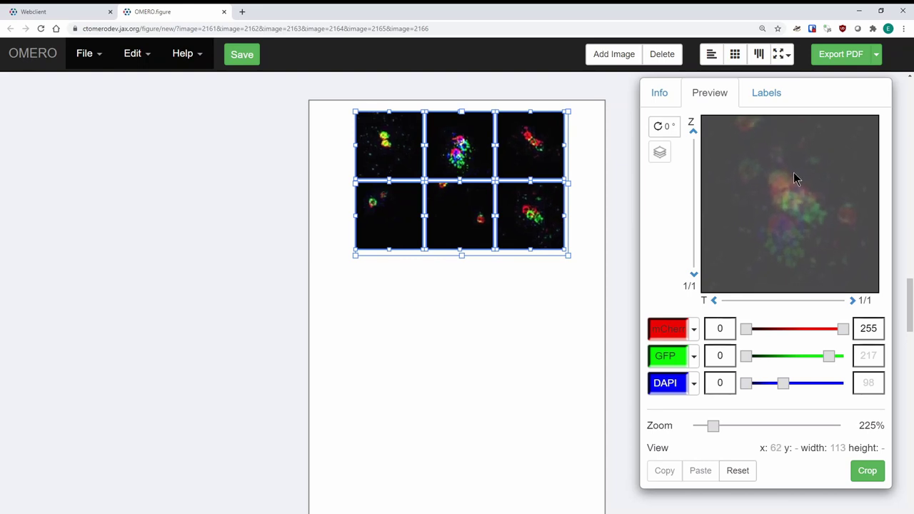
left_click(541, 285)
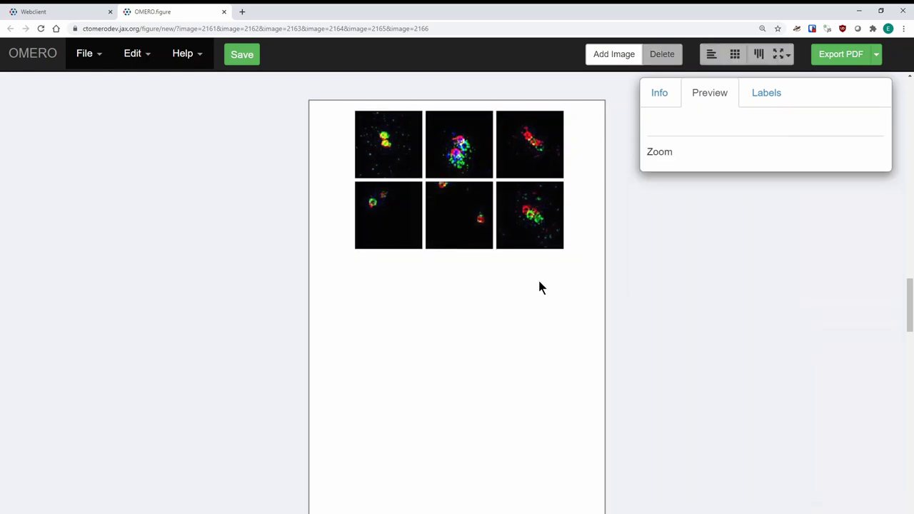
Set the pixel size of the lower-right panel to 0.03 µm for its scalebar
left_click(547, 211)
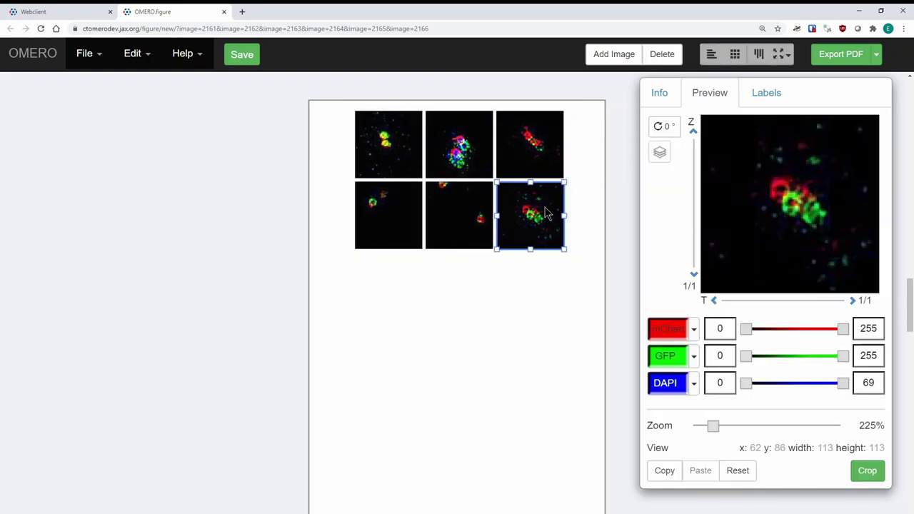
left_click(763, 99)
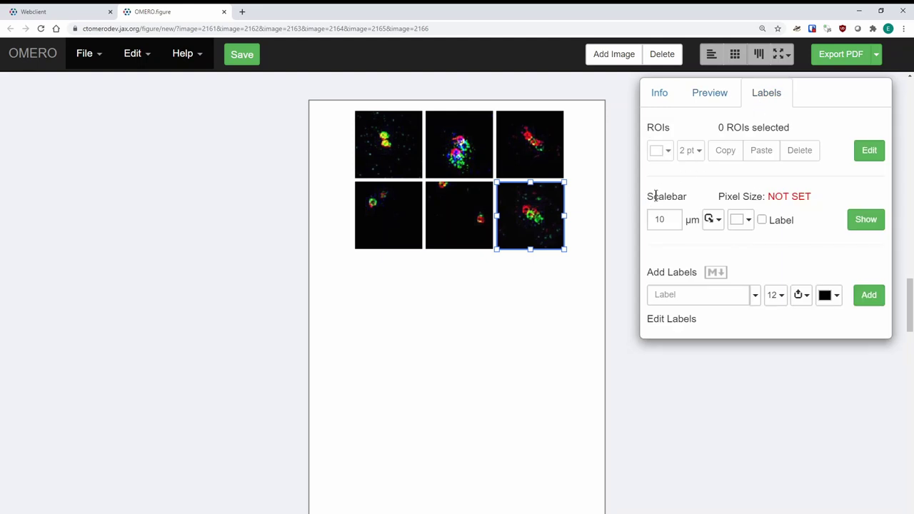
left_click(862, 220)
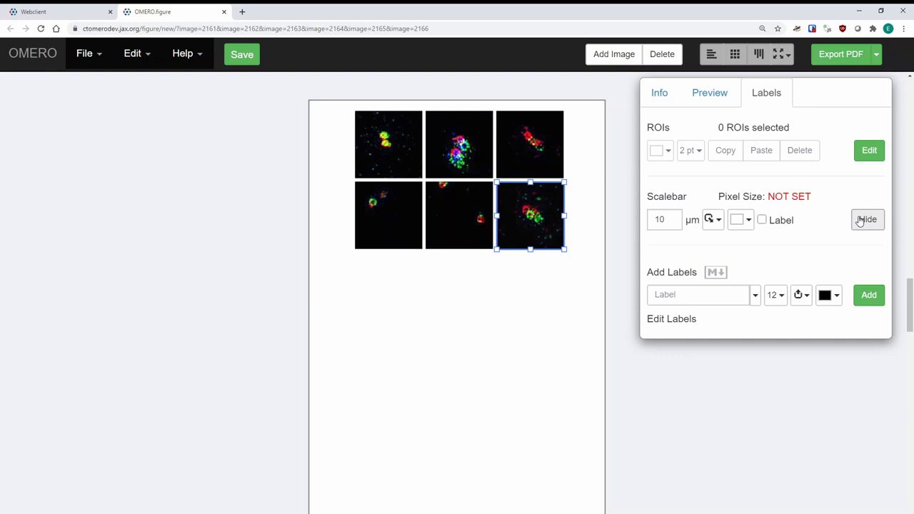
left_click(862, 221)
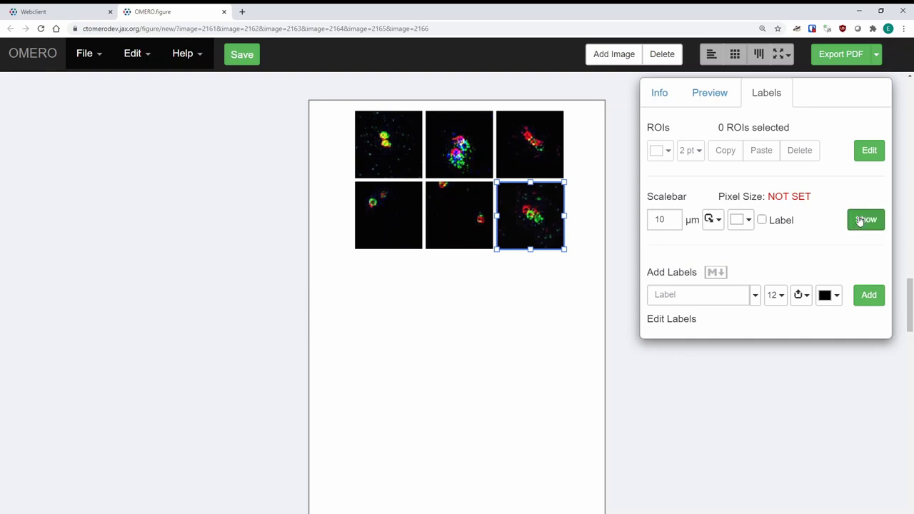
left_click(783, 199)
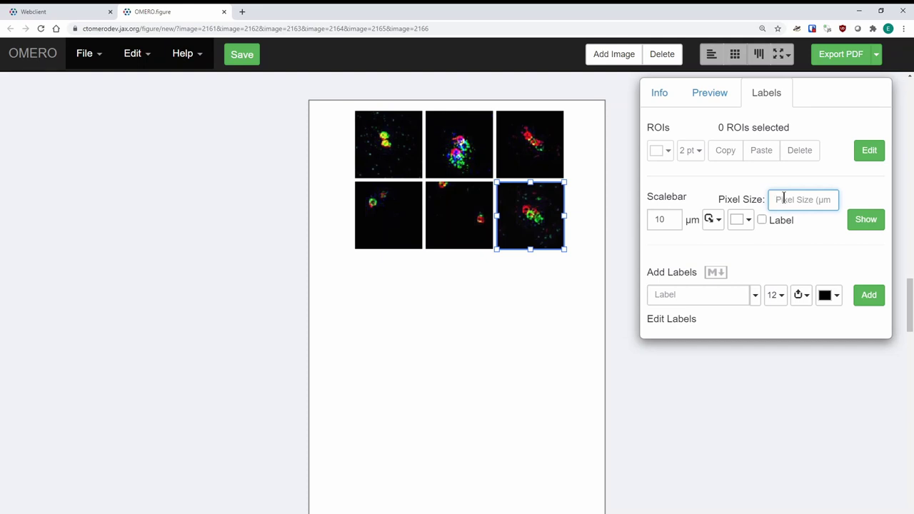
type("0.03")
key("Return")
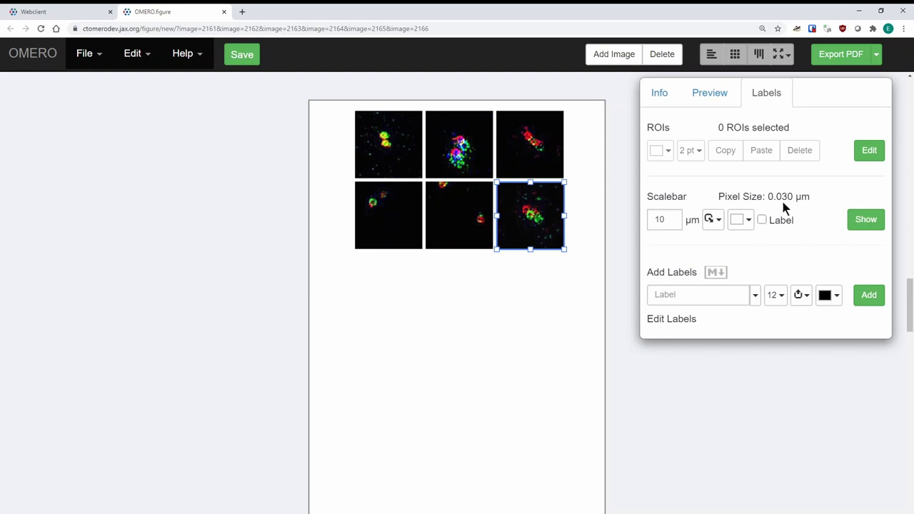
Show a labelled 2 µm scalebar in the top-left inside corner of the lower-right panel
left_click(856, 221)
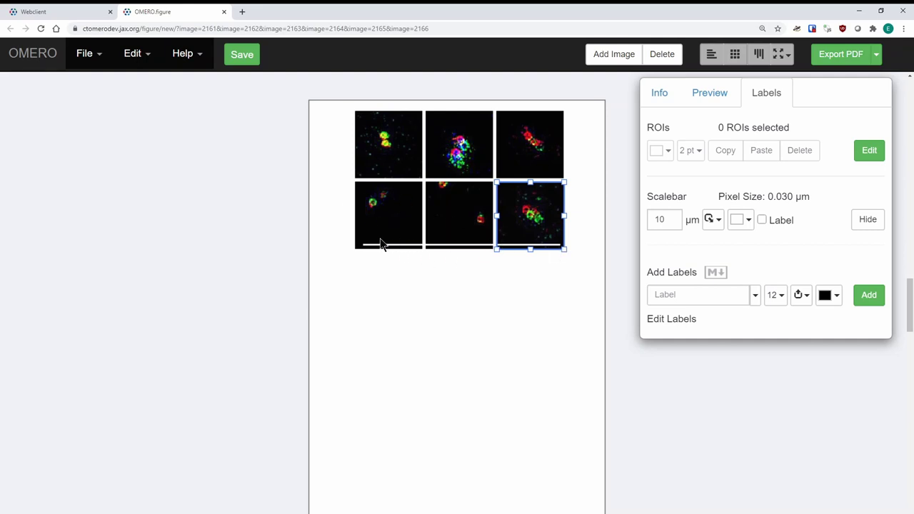
left_click_drag(667, 222, 653, 222)
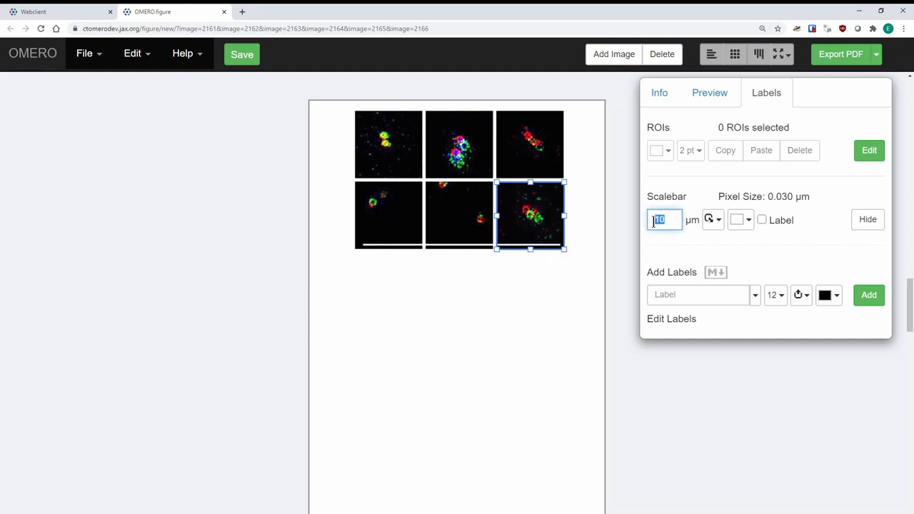
type("2")
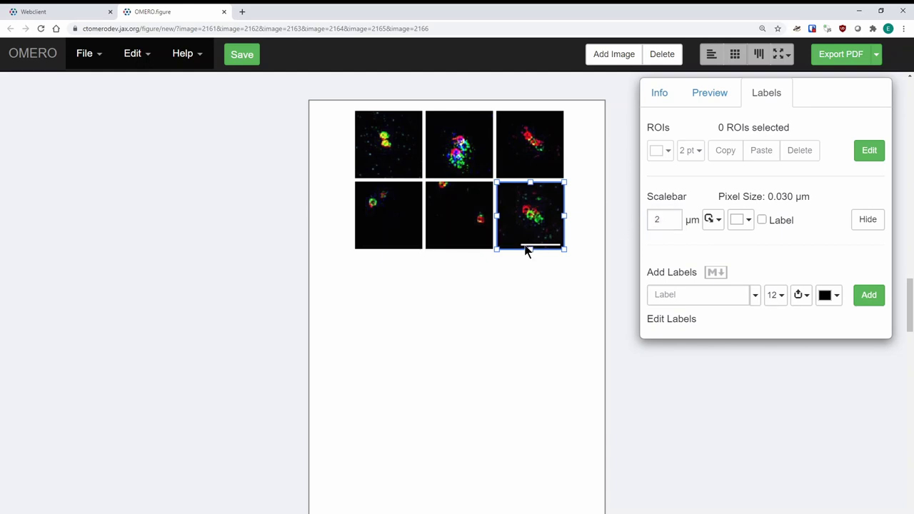
left_click(714, 220)
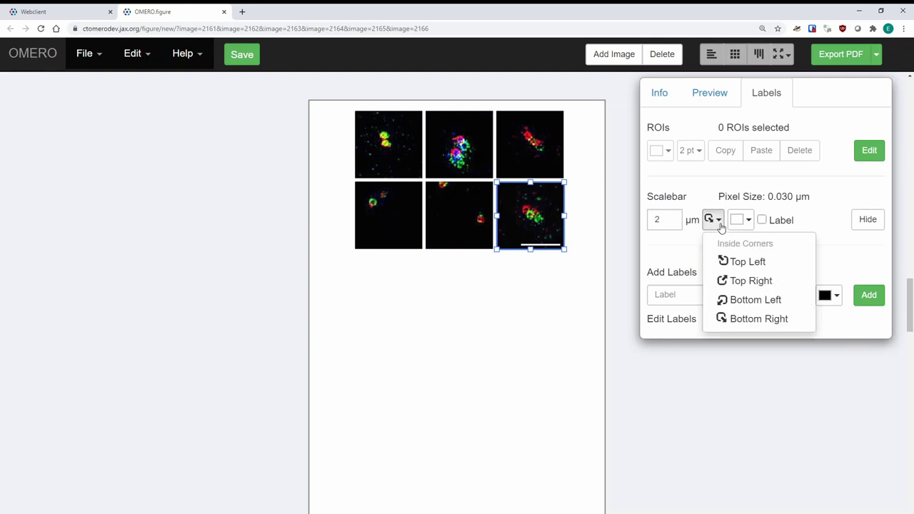
left_click(747, 262)
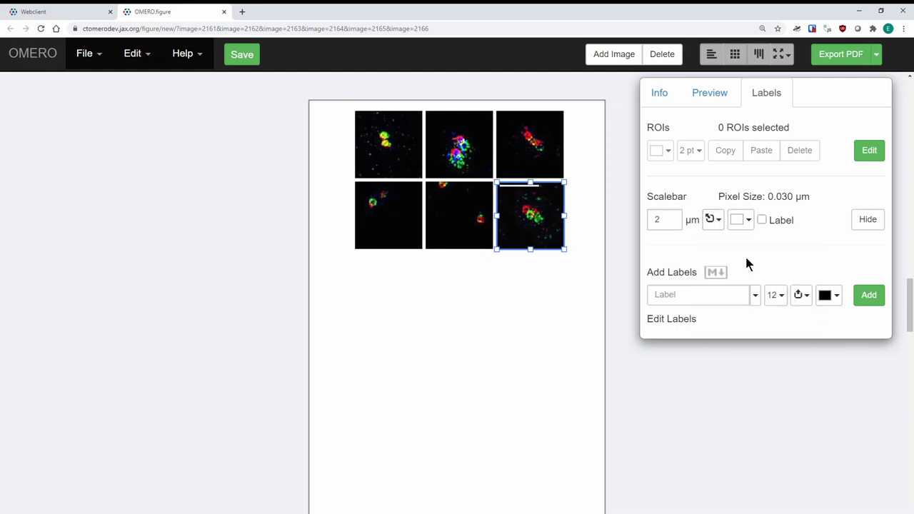
left_click(762, 220)
Add a label created from the dataset name to the upper-left panel and check it against the dataset in the webclient
left_click(755, 294)
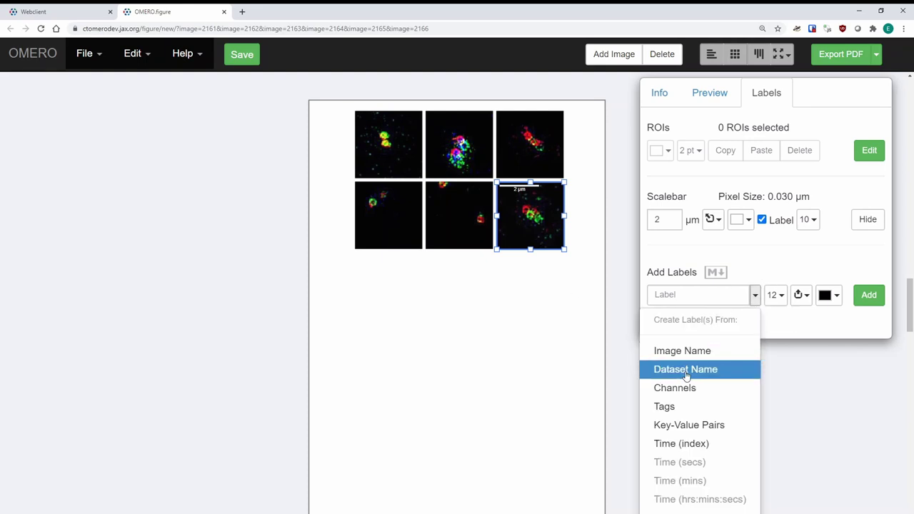
left_click(413, 161)
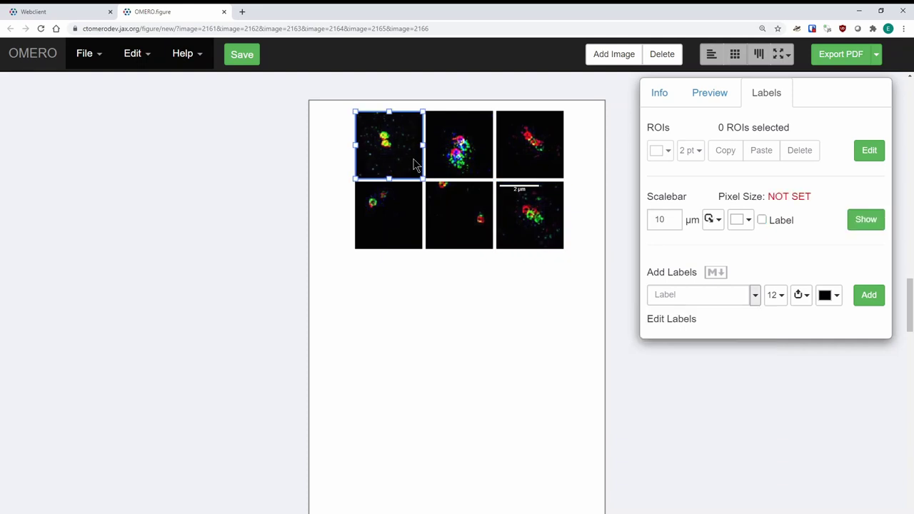
left_click(755, 294)
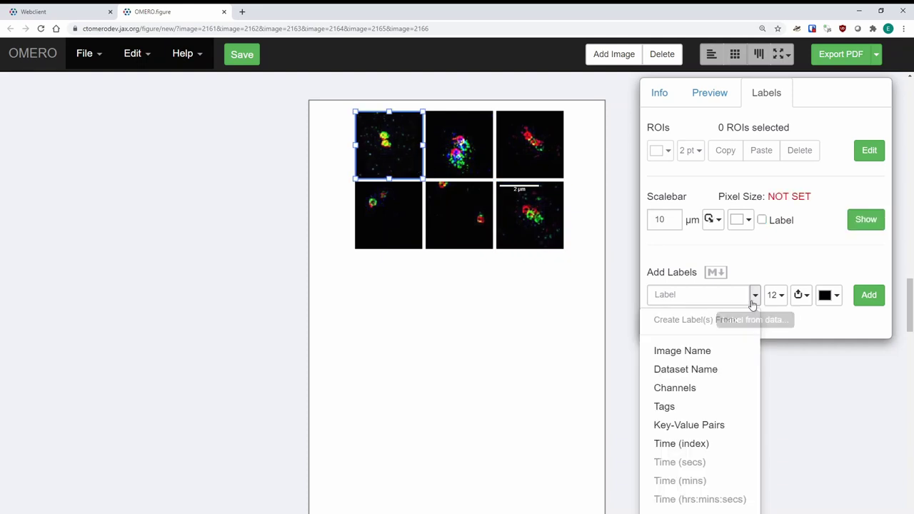
left_click(707, 373)
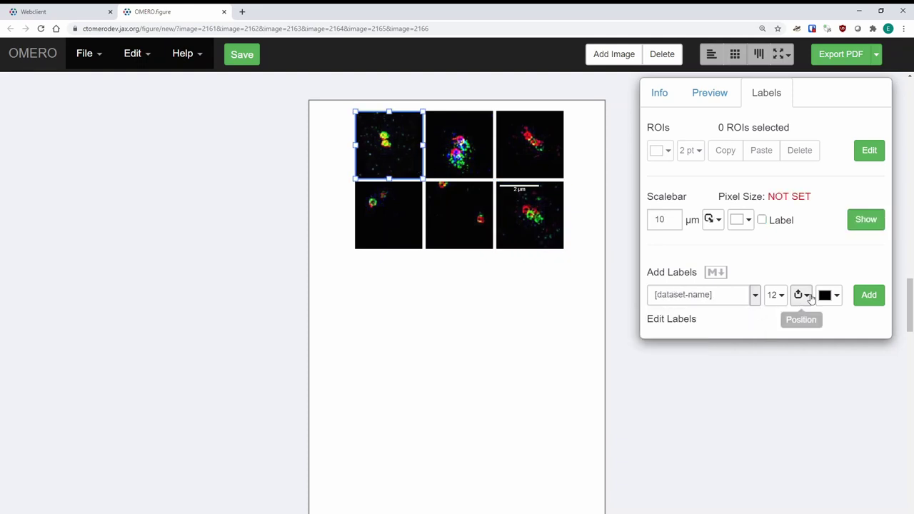
left_click(862, 301)
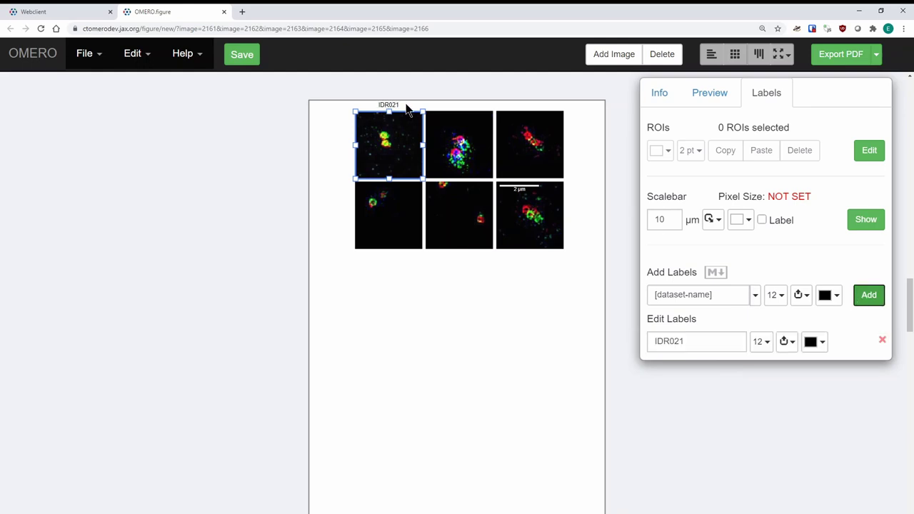
left_click(78, 11)
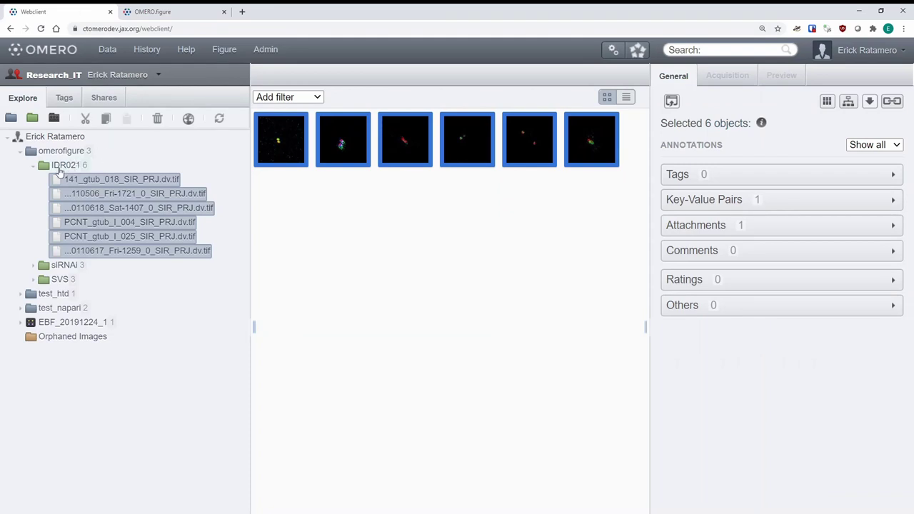
left_click(190, 12)
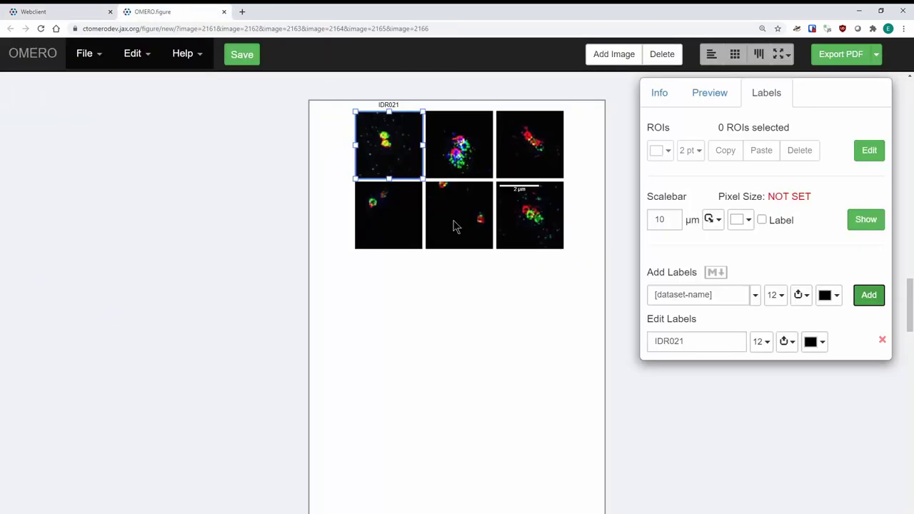
Select the lower-right panel and examine the key-value pairs of its image in the webclient, returning to the figure
left_click(755, 296)
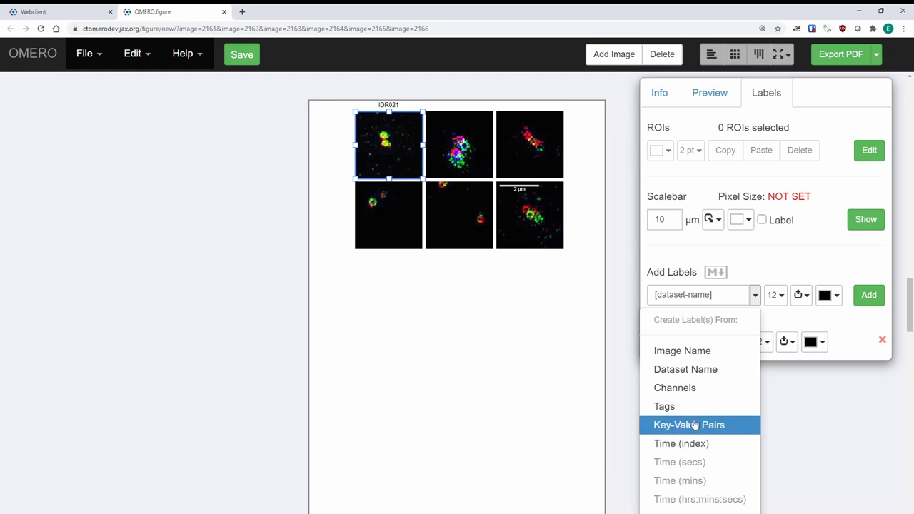
left_click(543, 189)
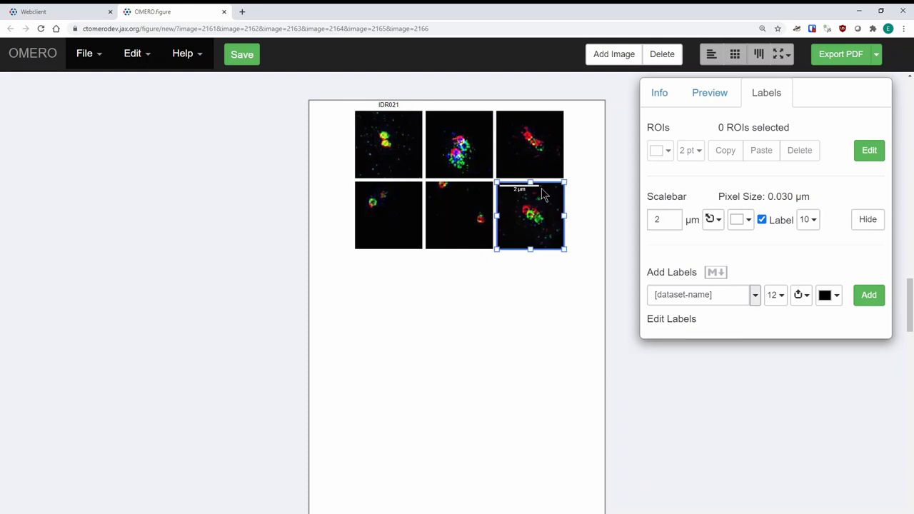
left_click(755, 294)
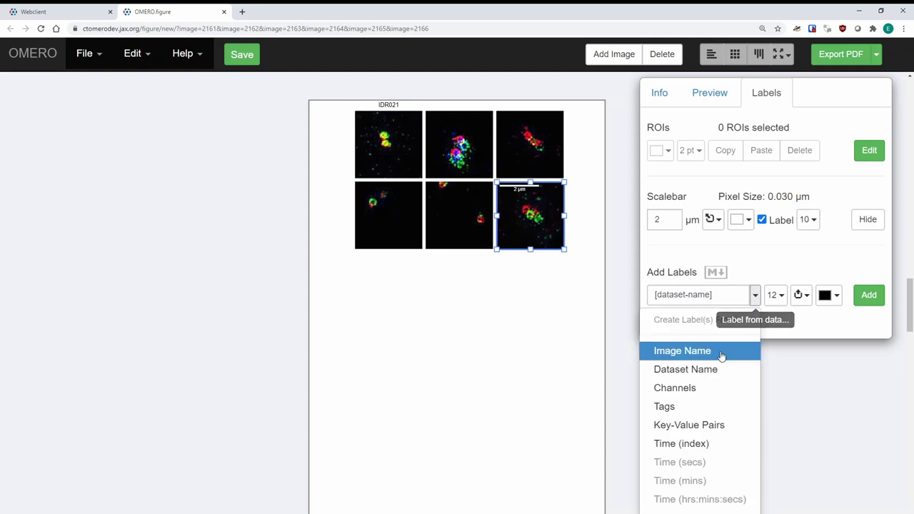
left_click(50, 12)
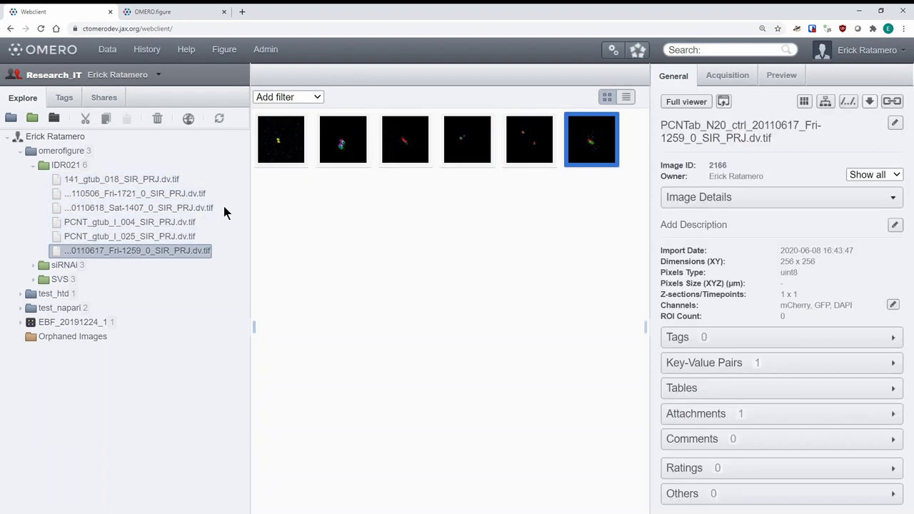
left_click(718, 364)
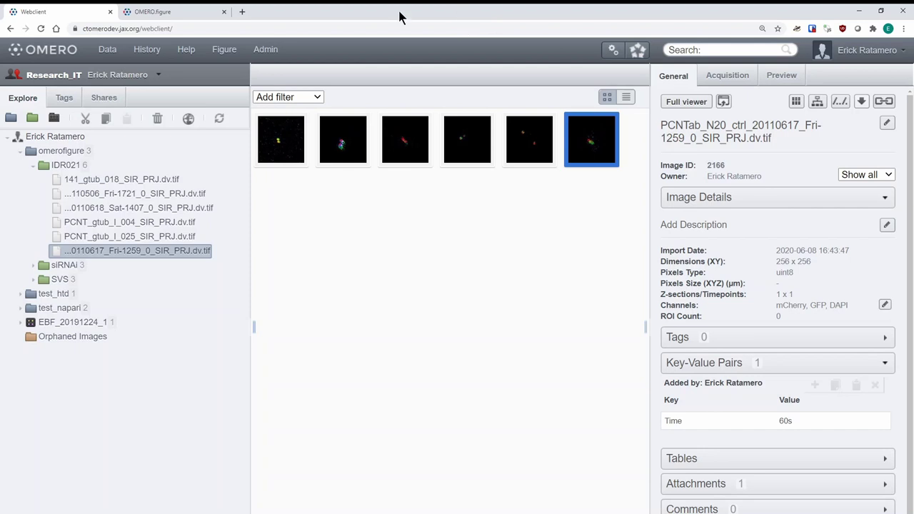
left_click(189, 11)
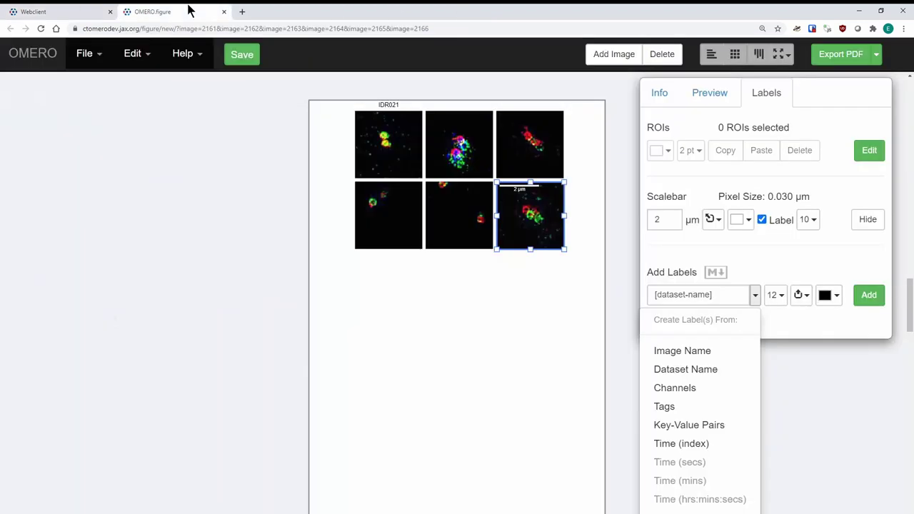
Add a label created from the Time key-value pair to the lower-right panel, with the key included in the label
left_click(682, 425)
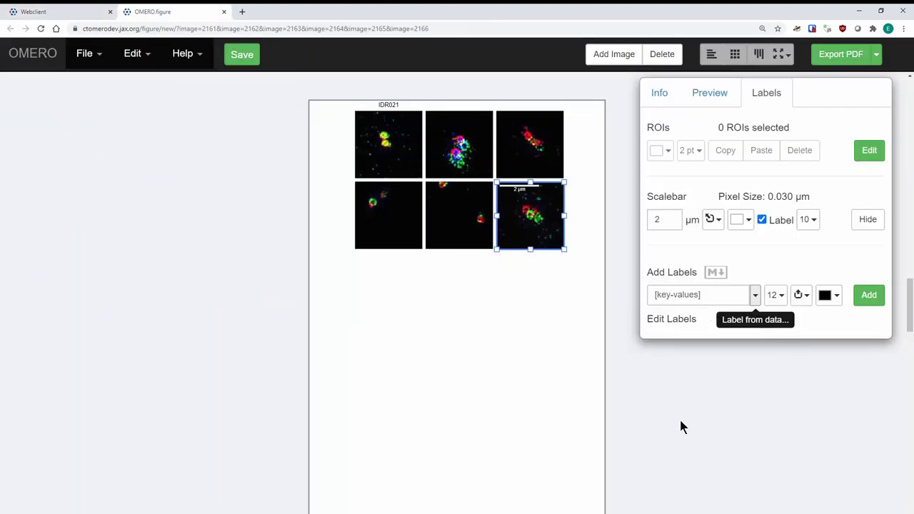
left_click(756, 298)
left_click(755, 302)
left_click(861, 297)
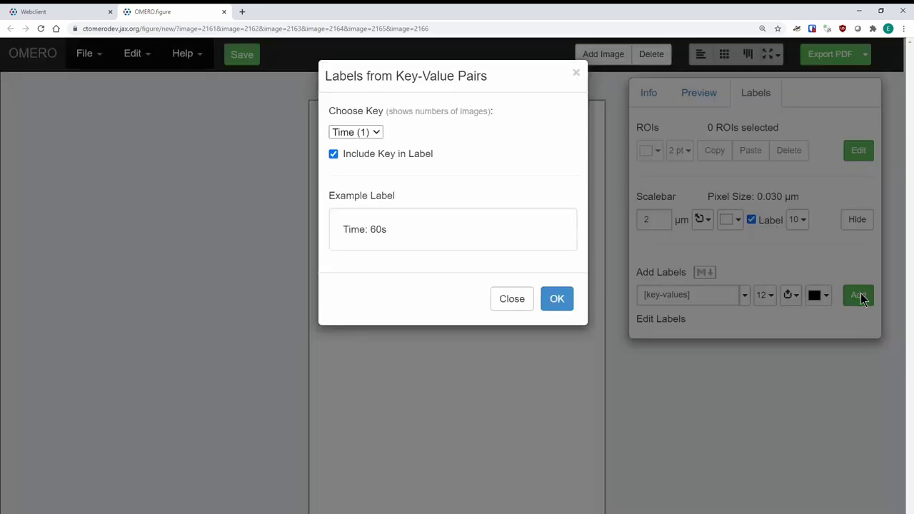
left_click(365, 153)
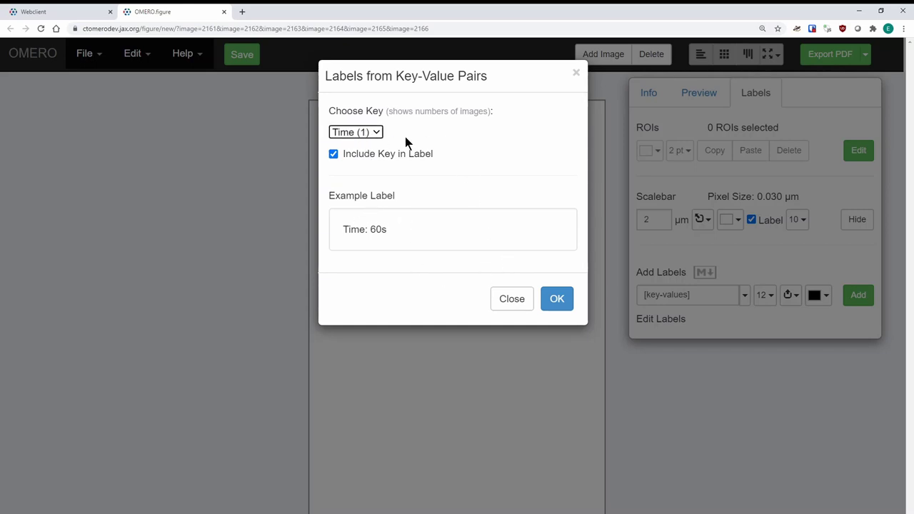
left_click(557, 298)
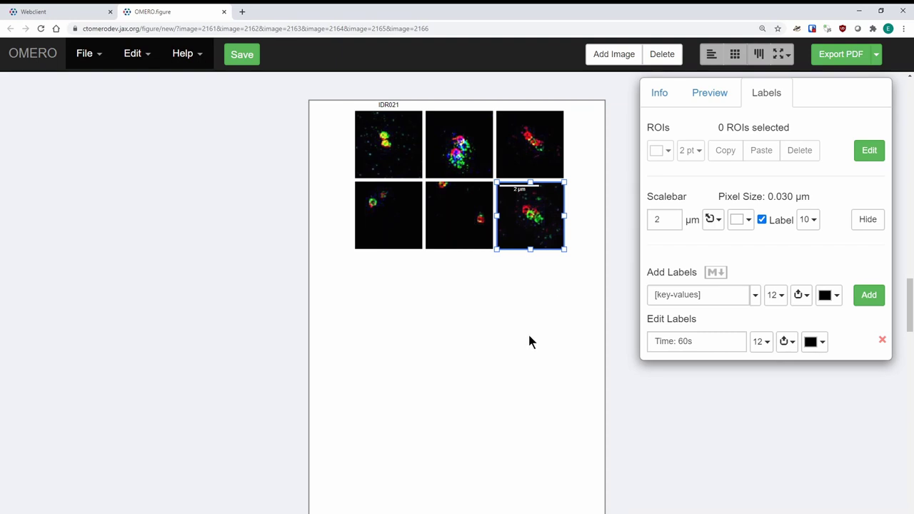
Place the time label outside the bottom edge of the lower-right panel
left_click(789, 343)
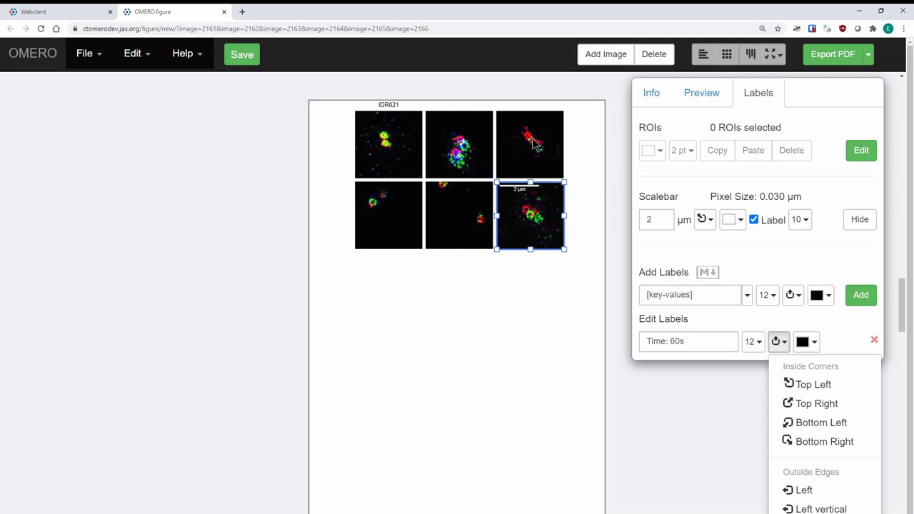
left_click(807, 511)
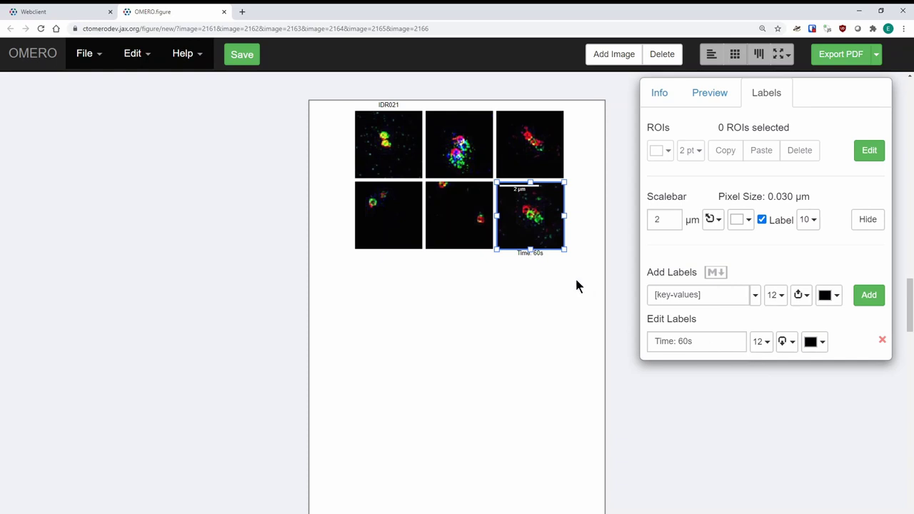
left_click(624, 258)
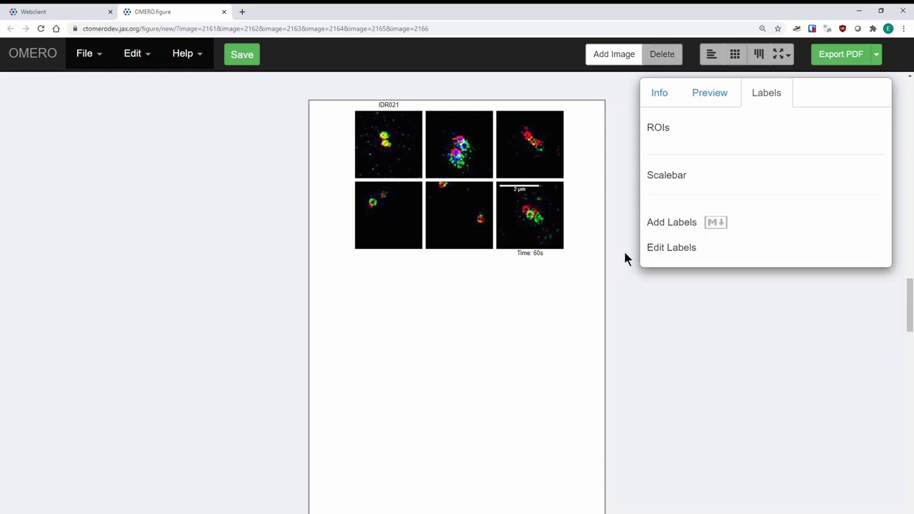
Switch to the webclient, select all three images of the siRNAi dataset and get the link to them
left_click(90, 10)
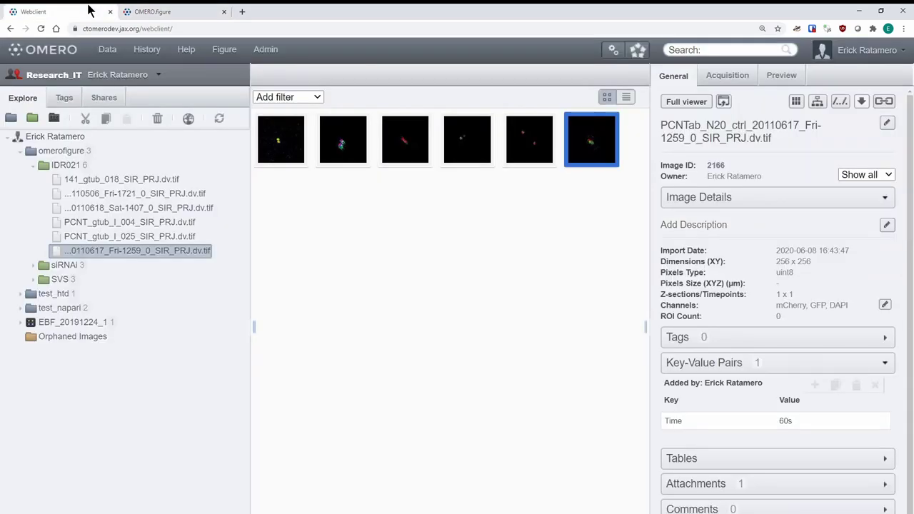
left_click(77, 265)
left_click(85, 282)
left_click(102, 312, "shift")
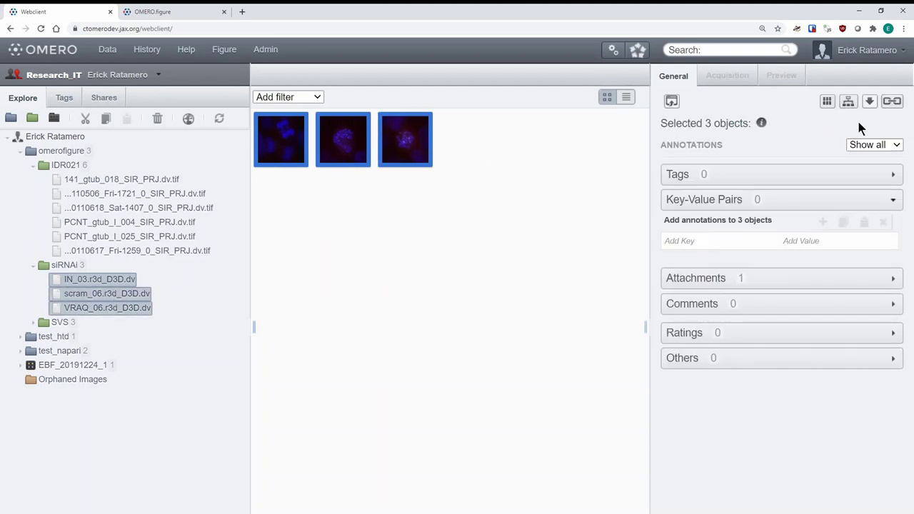
left_click(892, 102)
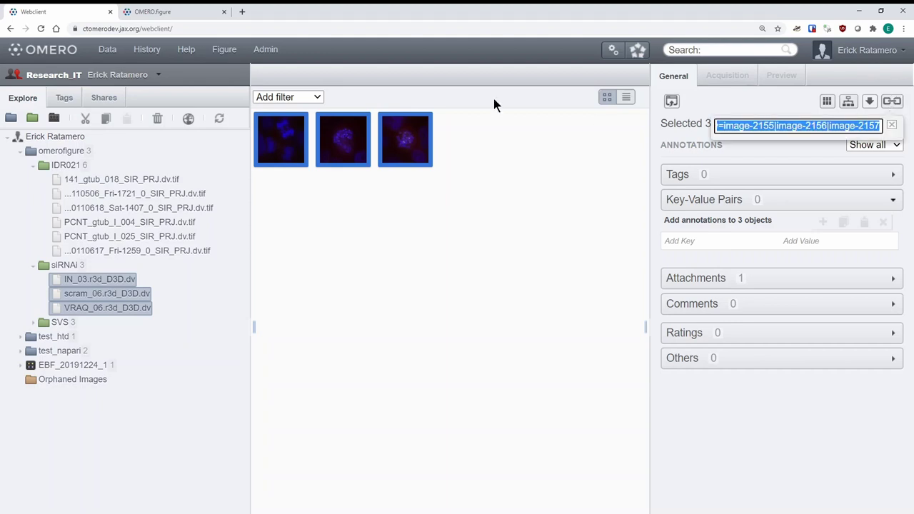
Return to the figure and add images 2155, 2156 and 2157 through the copied webclient link
left_click(214, 11)
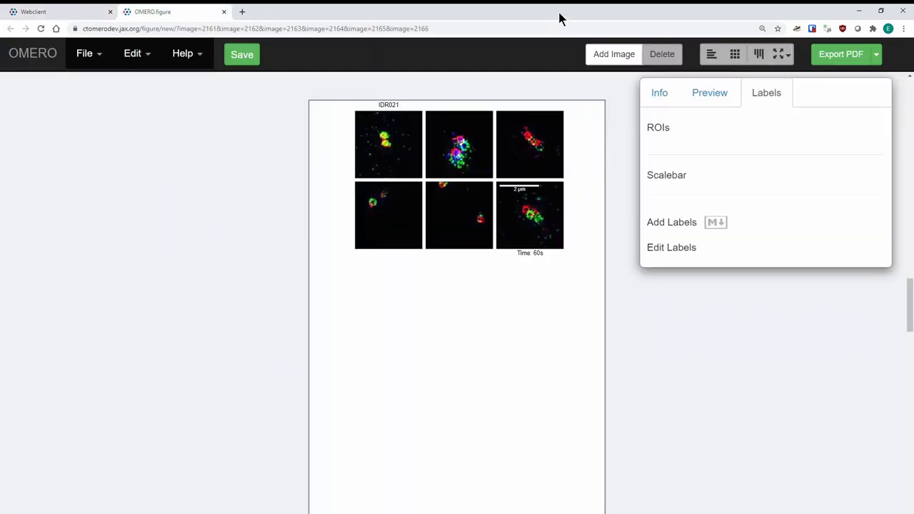
left_click(610, 54)
type("https://ctomerodev.jax.org/webclient/?show=image-2155|image-2156|image-2157")
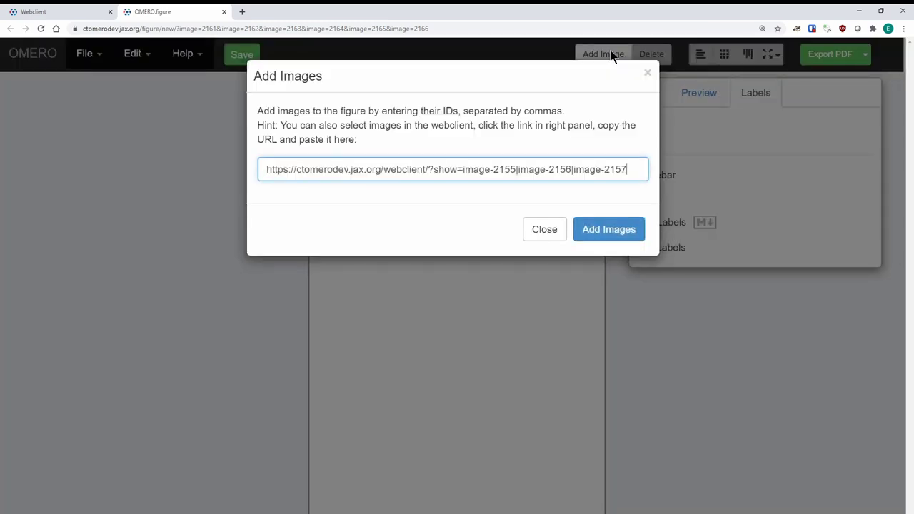
left_click(614, 230)
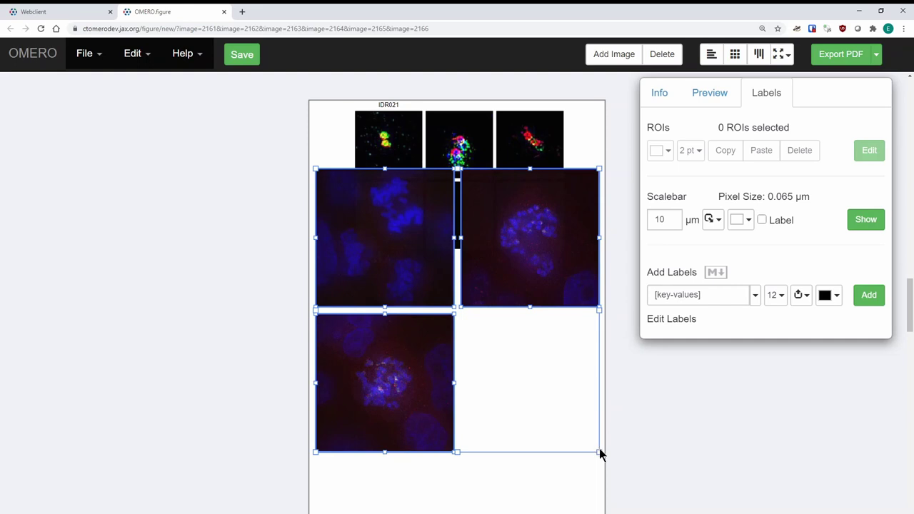
Shrink the three new siRNAi panels and arrange them in a single column below the IDR021 panels
left_click_drag(598, 452, 492, 321)
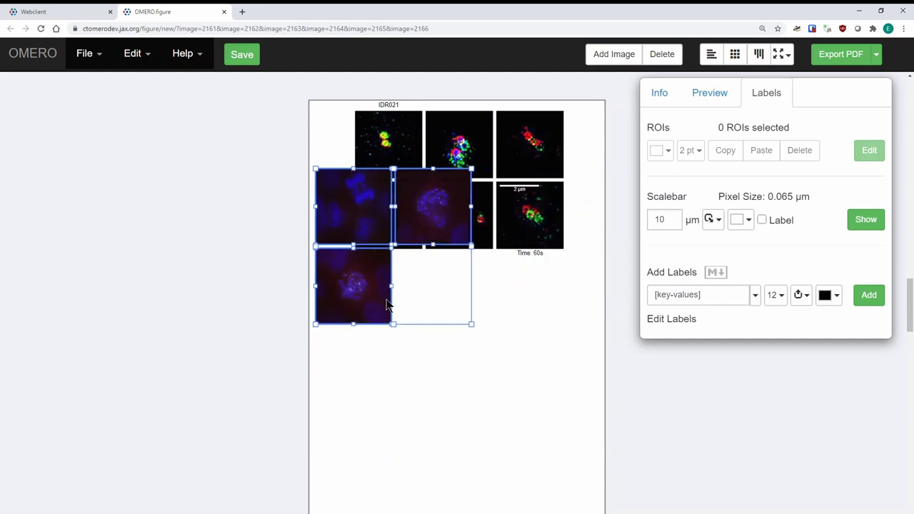
left_click_drag(385, 304, 377, 384)
left_click(550, 369)
left_click_drag(445, 316, 381, 475)
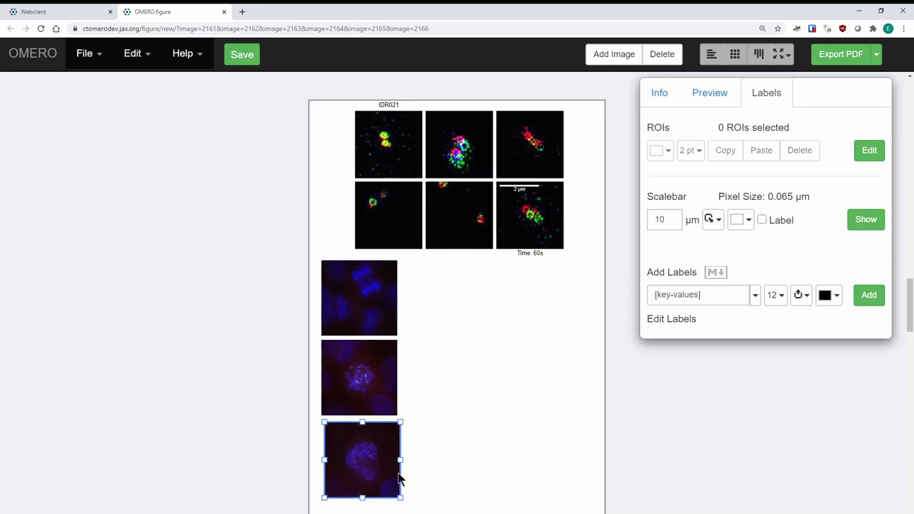
Align the column of three siRNAi panels to a grid
left_click_drag(435, 500, 307, 258)
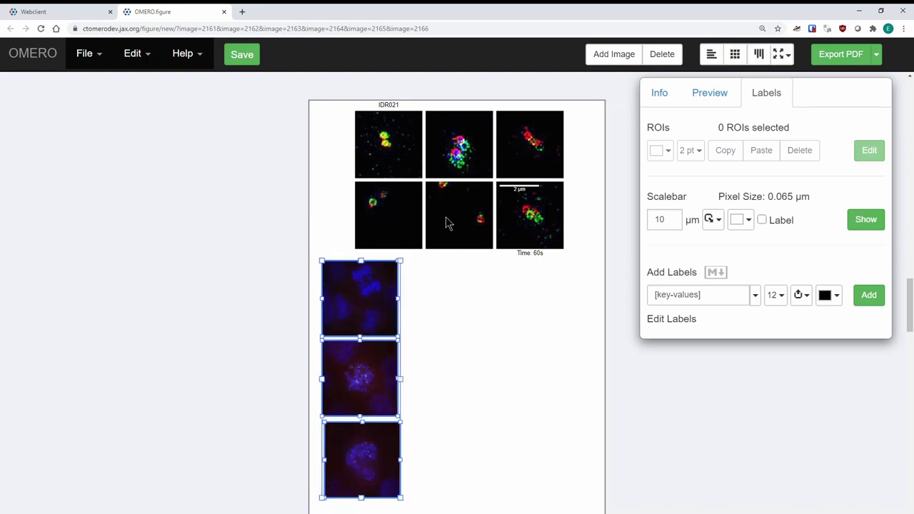
left_click(739, 62)
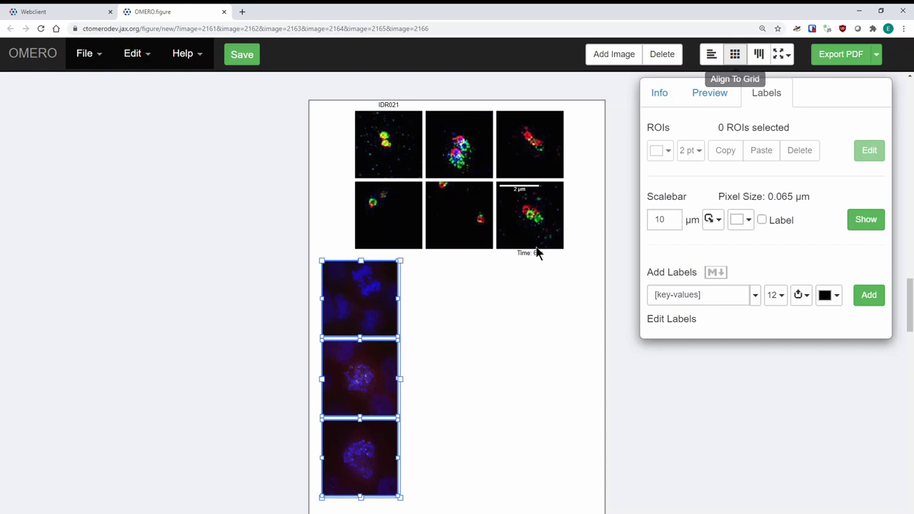
left_click(427, 448)
Duplicate the column of three siRNAi panels three times to make a four-column grid
left_click_drag(412, 489, 303, 260)
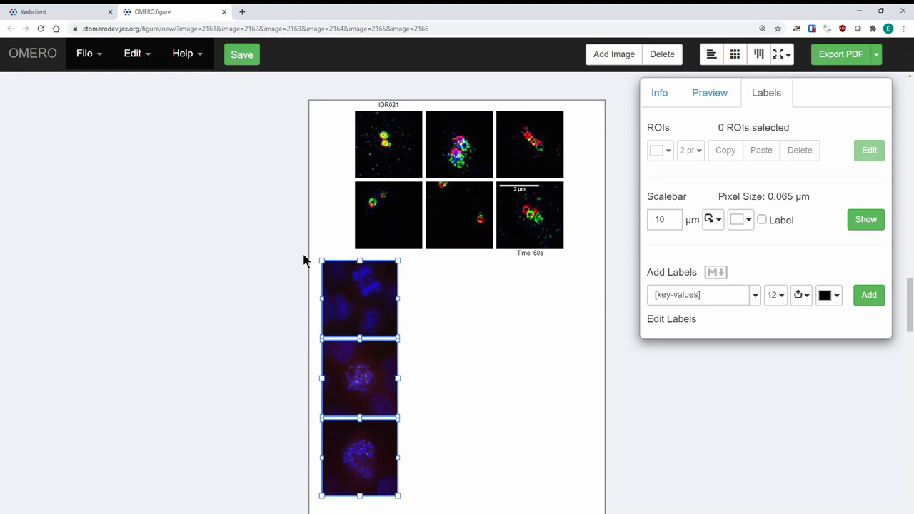
key("ctrl+d")
key("ctrl+d")
key("ctrl+d")
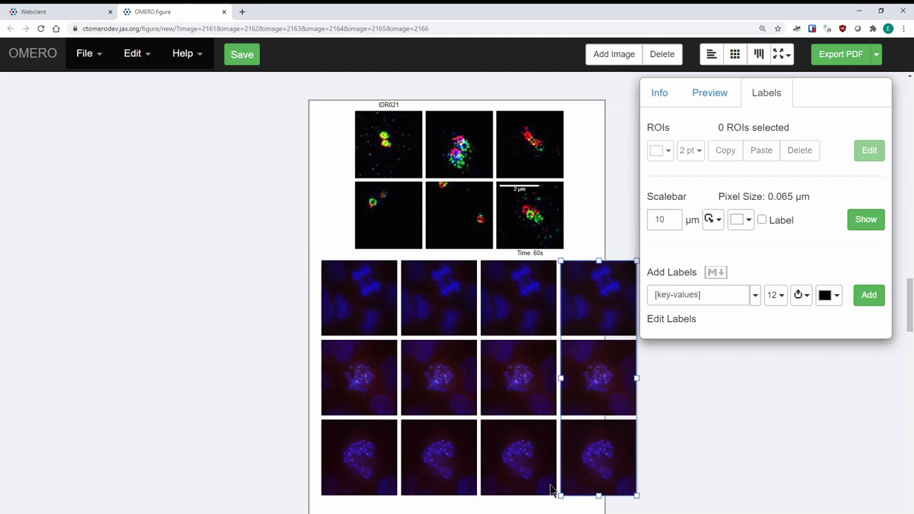
Scale the twelve siRNAi panels down to fit the page width and move them slightly lower, clear of the time label
left_click_drag(675, 511, 292, 280)
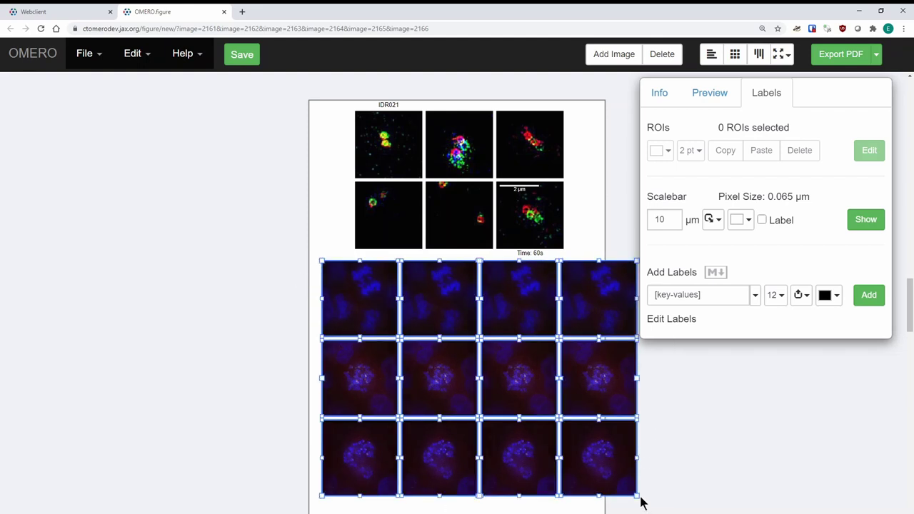
left_click_drag(637, 497, 569, 465)
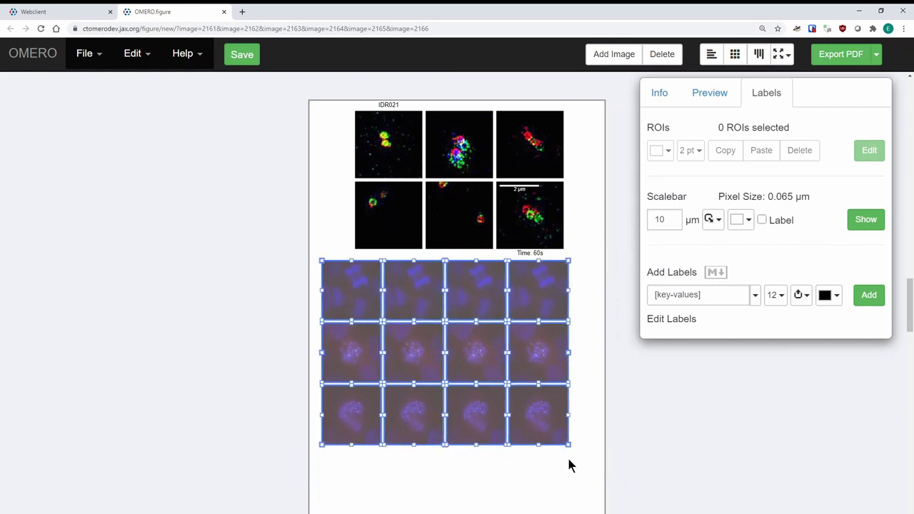
left_click_drag(537, 373, 538, 387)
left_click(468, 488)
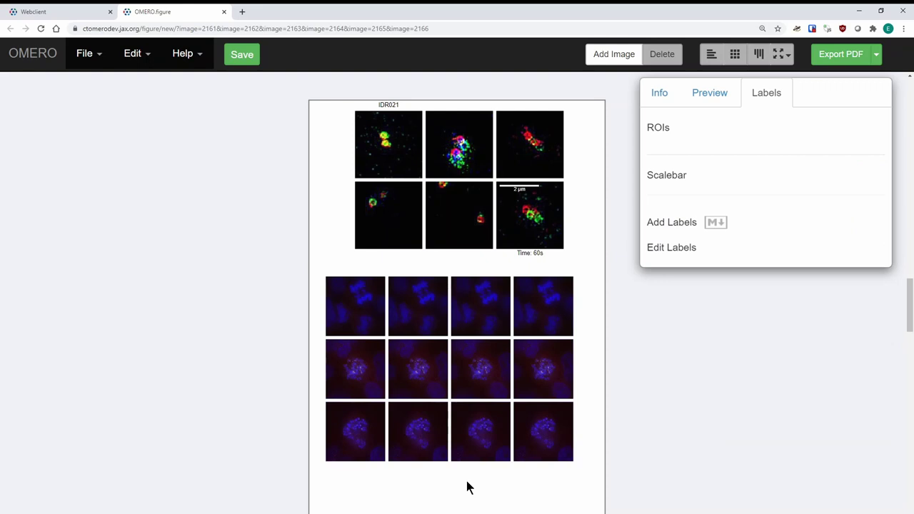
Show only the 457.0 channel in the first column of siRNAi panels and colour it white
left_click_drag(353, 486, 324, 272)
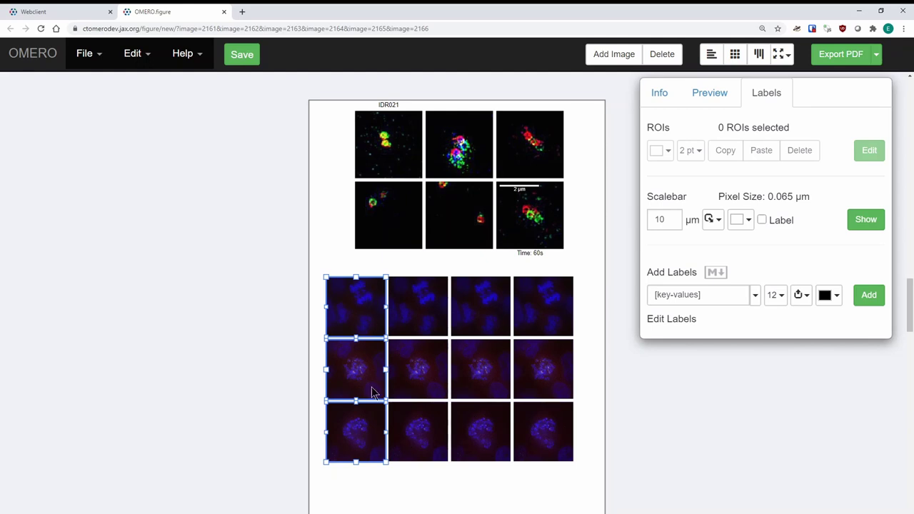
left_click(716, 102)
left_click(668, 356)
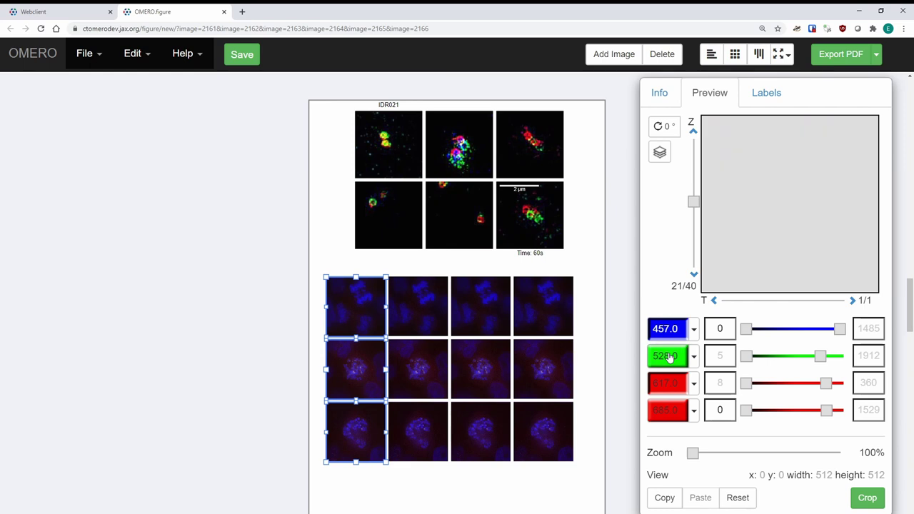
left_click(668, 383)
left_click(693, 330)
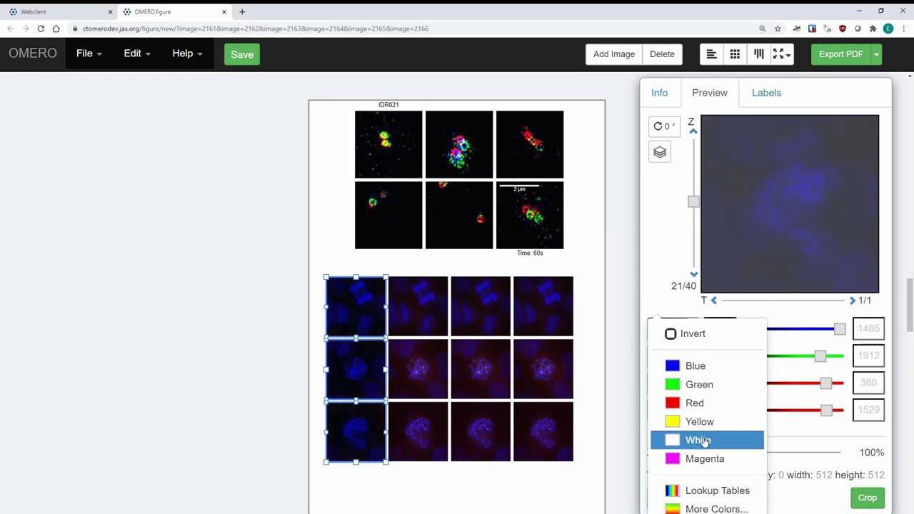
left_click(698, 440)
Show only the green 528.0 channel in the second column of siRNAi panels
left_click_drag(427, 497, 414, 265)
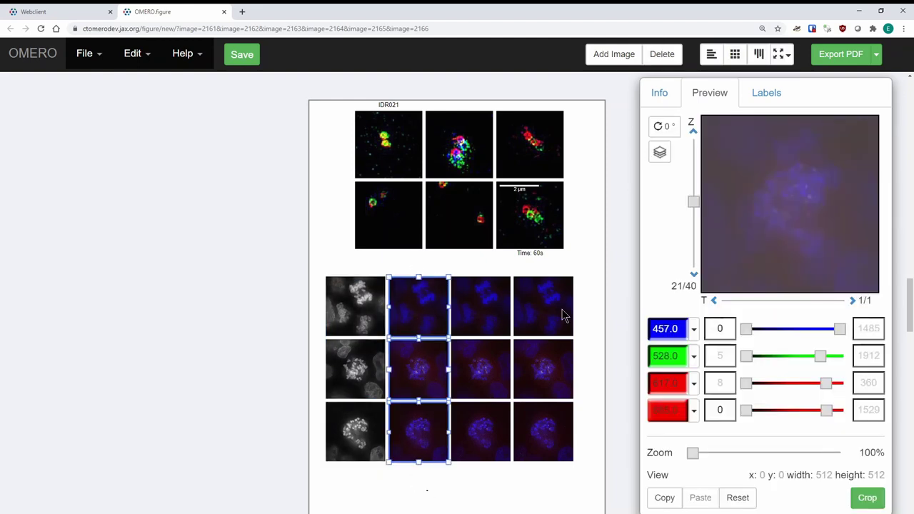
left_click(666, 329)
left_click(666, 384)
Show only the red 617.0 channel in the third column of siRNAi panels
left_click(486, 480)
left_click_drag(496, 490, 475, 271)
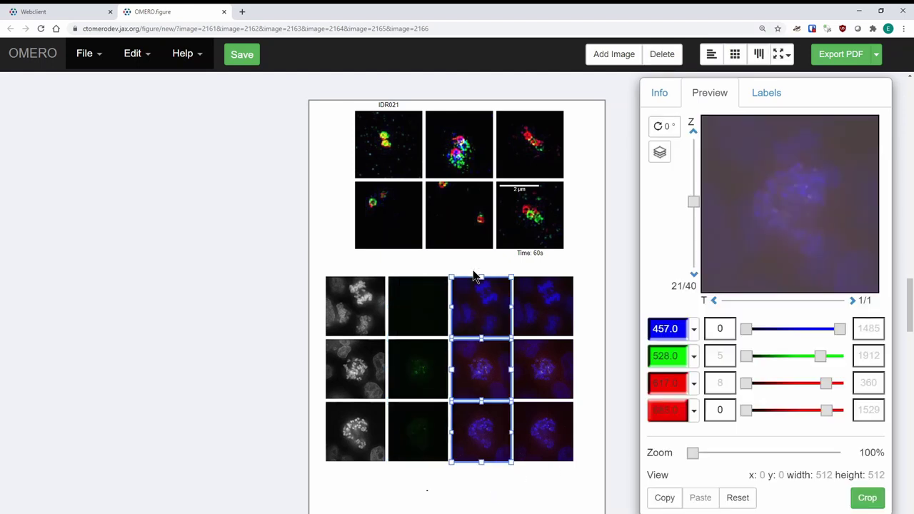
left_click(663, 330)
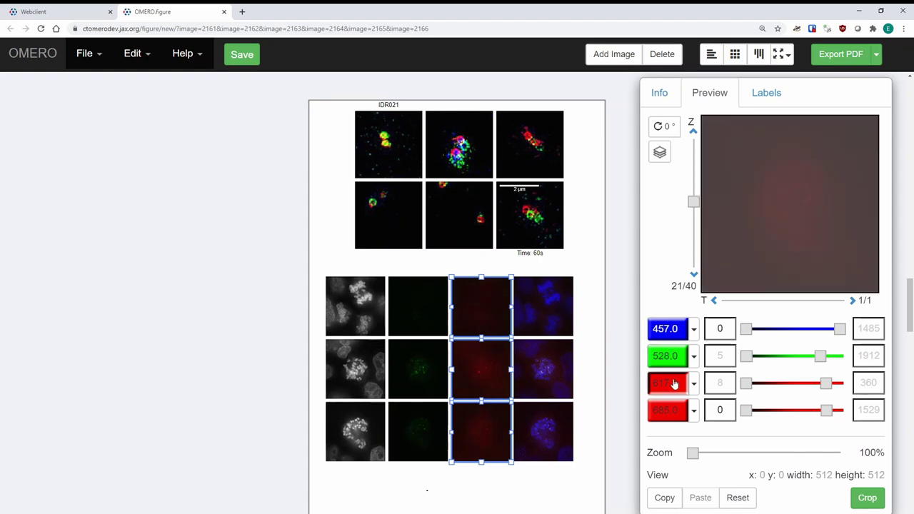
Lower the merged column's upper intensity limits to 1190 for 457.0, 1582 for 528.0 and 281 for 617.0
left_click(557, 489)
left_click_drag(579, 486, 547, 270)
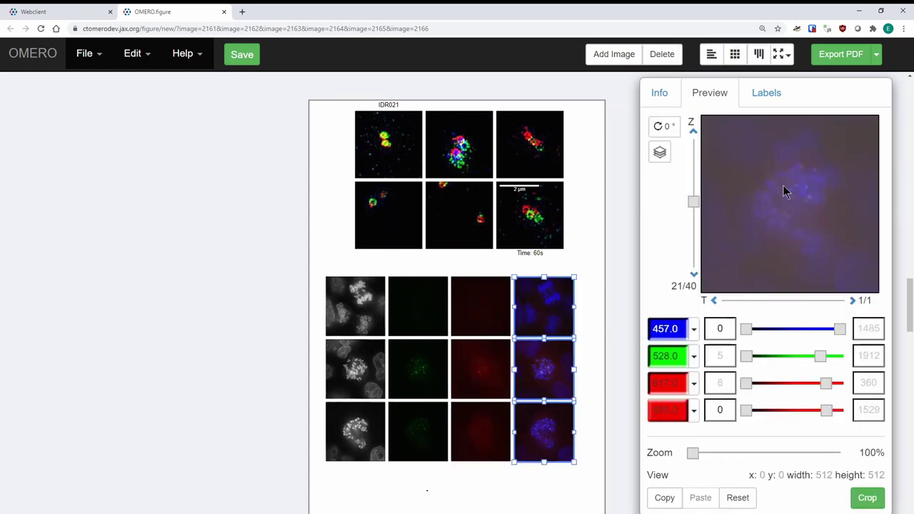
left_click_drag(839, 330, 806, 379)
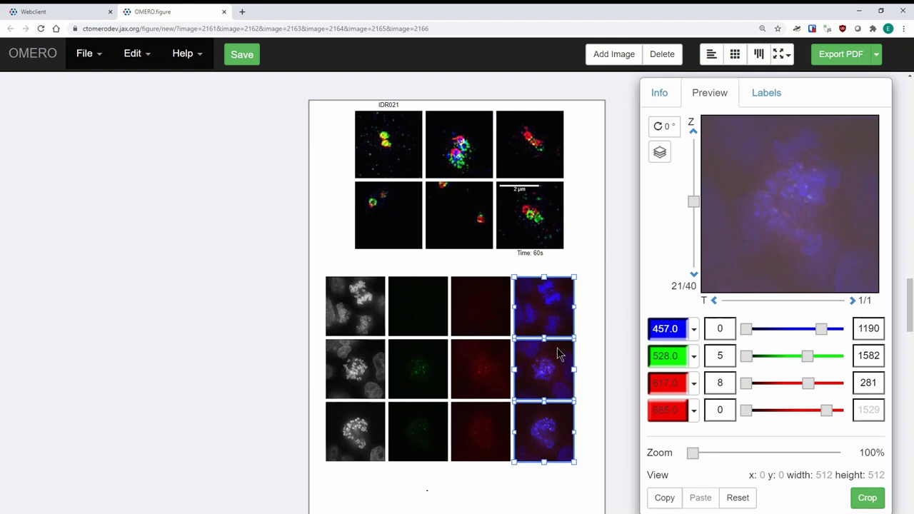
Try zooming all twelve siRNAi panels to 251% with a shifted view, and return them to 100%
left_click(576, 492)
left_click_drag(588, 488, 284, 302)
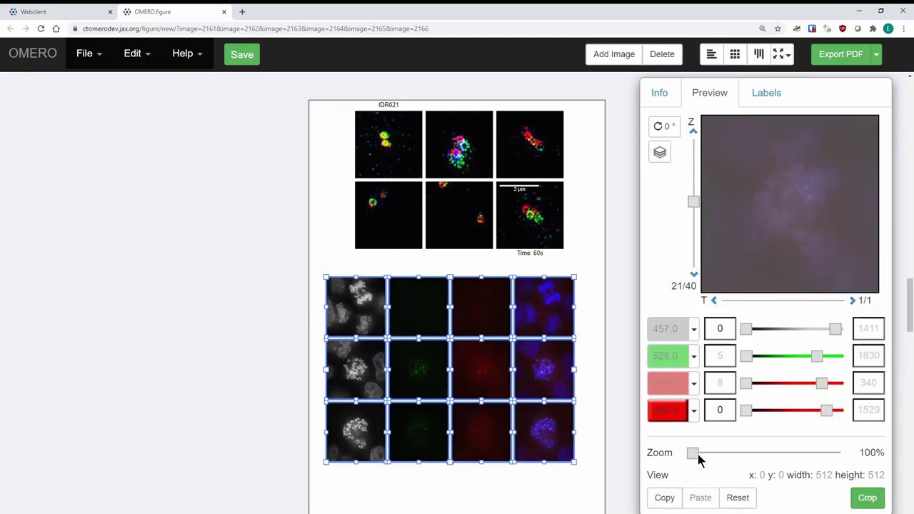
left_click_drag(694, 455, 718, 459)
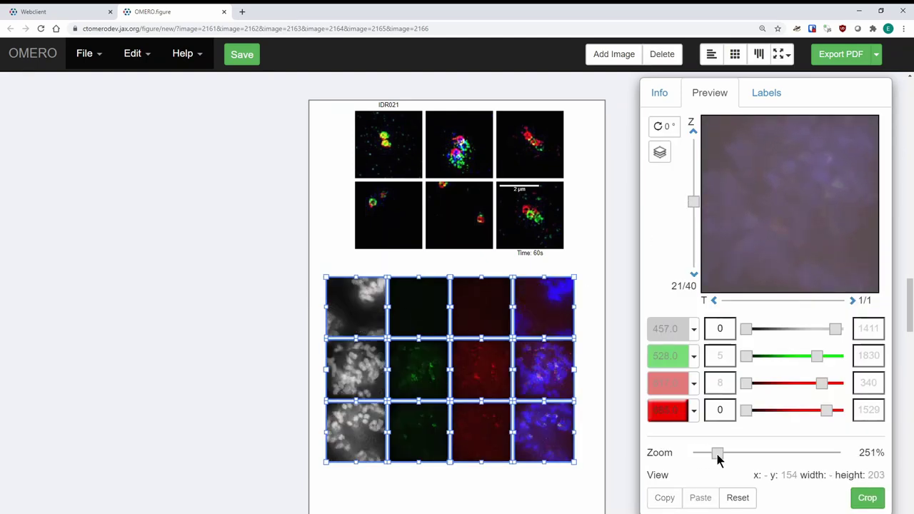
left_click_drag(825, 177, 816, 185)
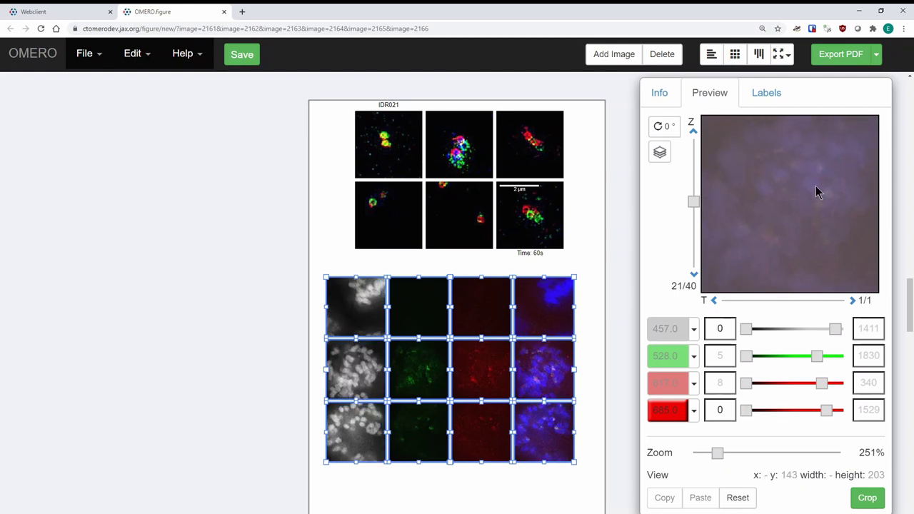
mouse_move(838, 156)
left_mouse_down()
mouse_move(840, 186)
mouse_move(807, 191)
mouse_move(823, 165)
left_mouse_up()
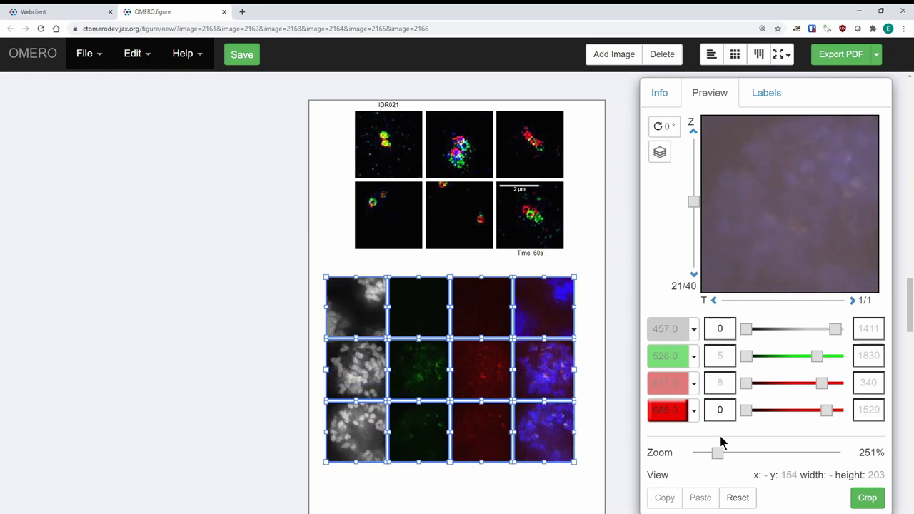
left_click_drag(718, 453, 667, 452)
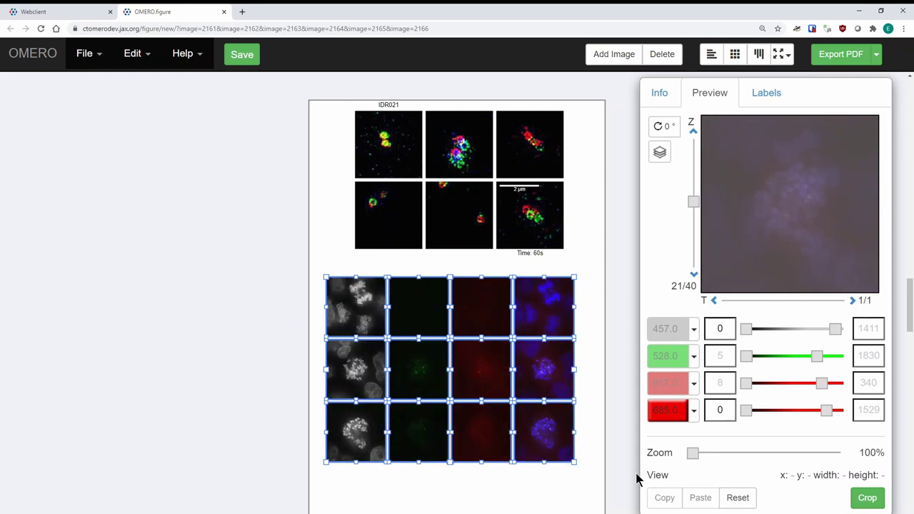
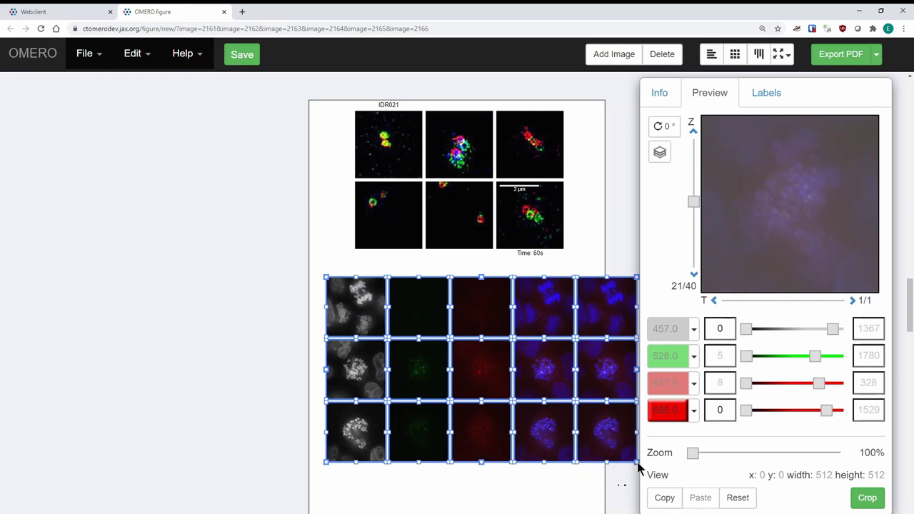
Scale all fifteen siRNAi panels down together so that the five columns fit within the page width
left_click_drag(639, 467, 667, 466)
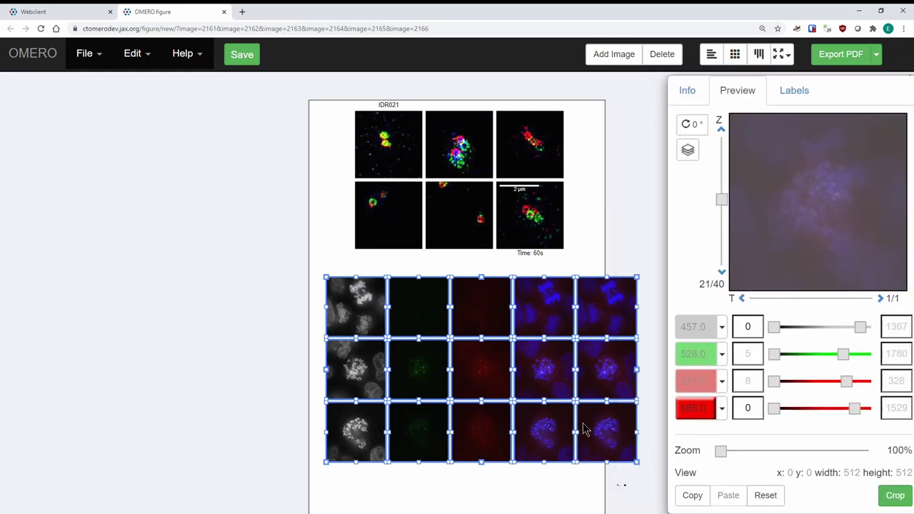
left_click(651, 484)
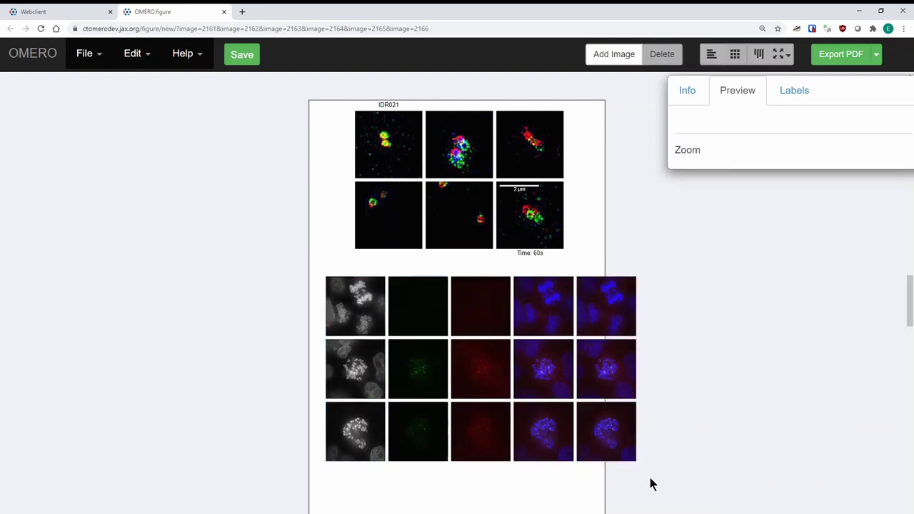
left_click_drag(652, 484, 338, 309)
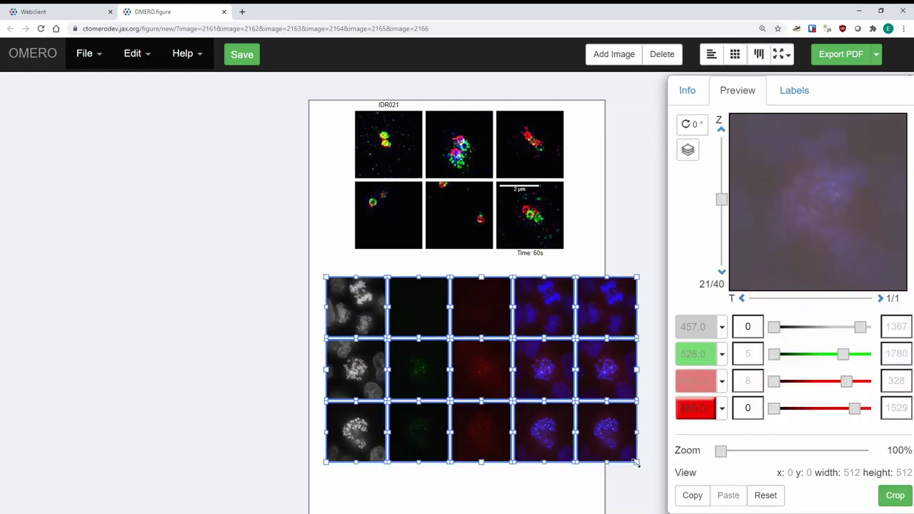
left_click_drag(636, 462, 584, 434)
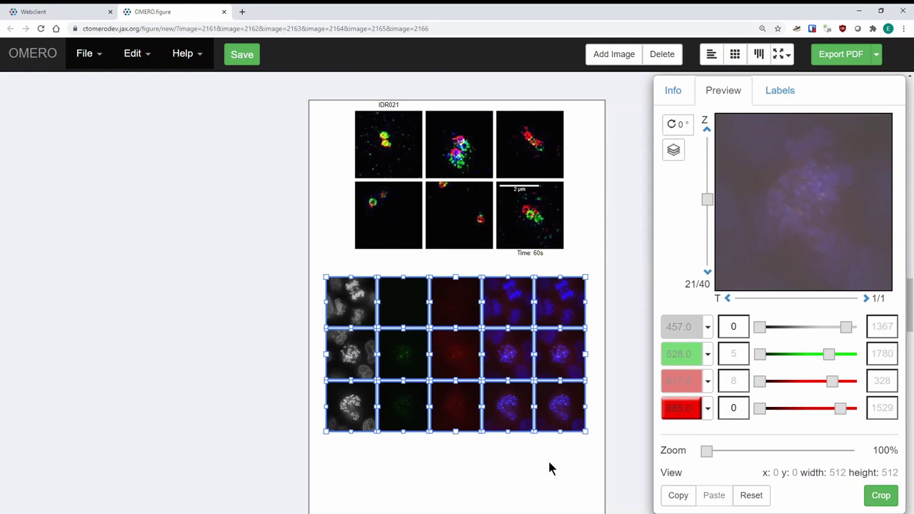
Zoom the three merged panels in the fifth siRNAi column to 306%
left_click(593, 483)
left_click_drag(589, 464, 560, 273)
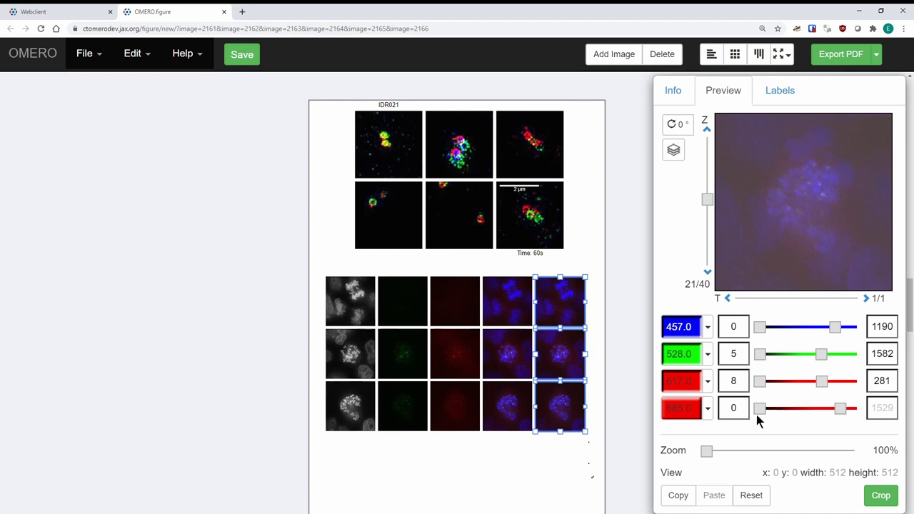
left_click_drag(709, 450, 742, 458)
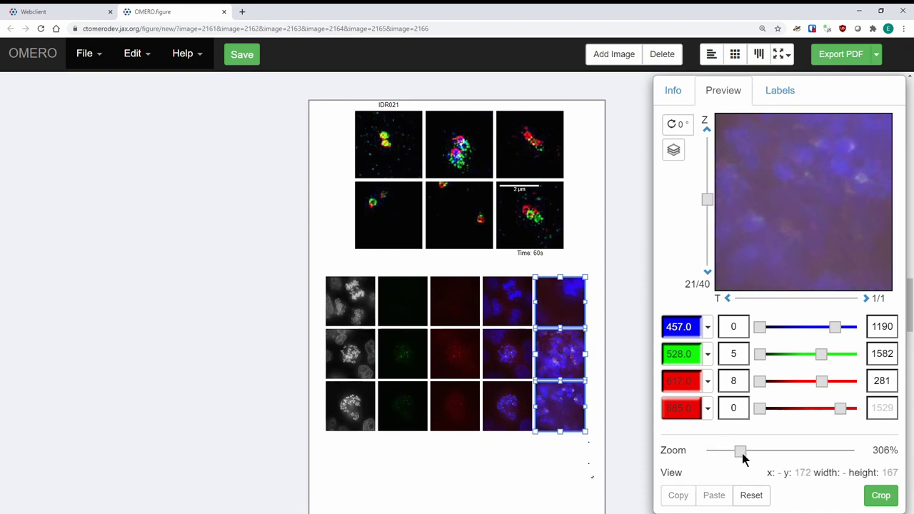
Add a 5 µm scalebar with its label to the bottom panel of the fifth siRNAi column
left_click(582, 473)
left_click(572, 422)
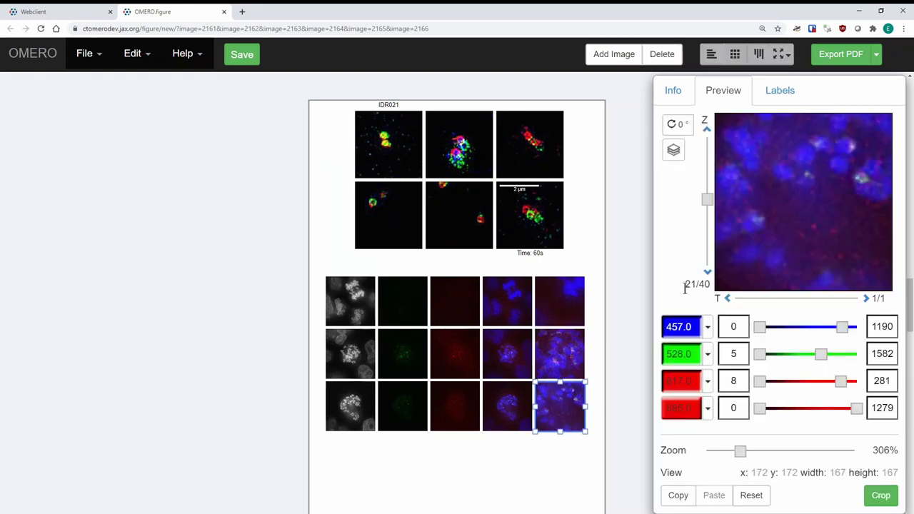
left_click(778, 100)
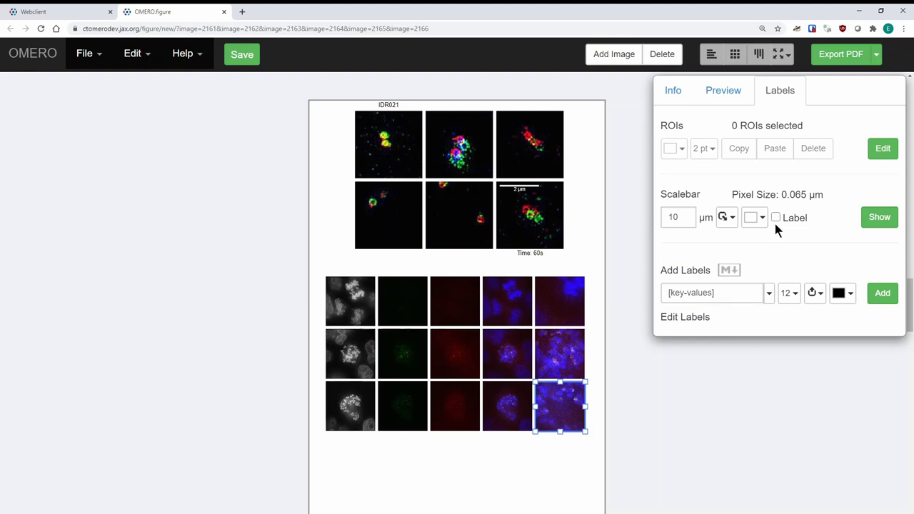
left_click(879, 218)
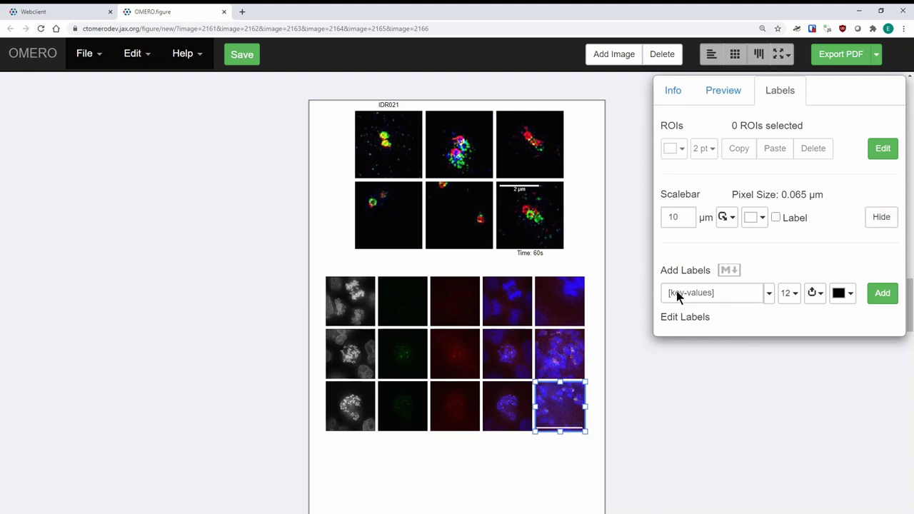
left_click(691, 214)
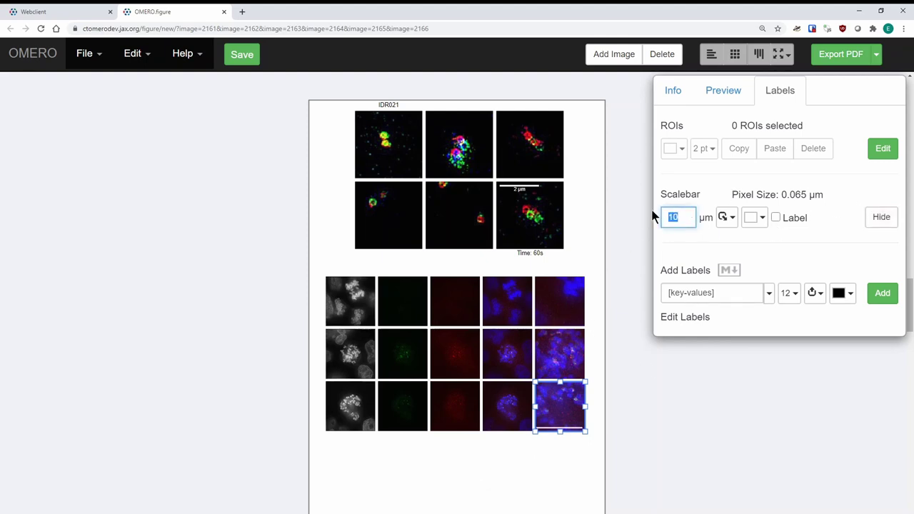
type("5")
left_click(838, 236)
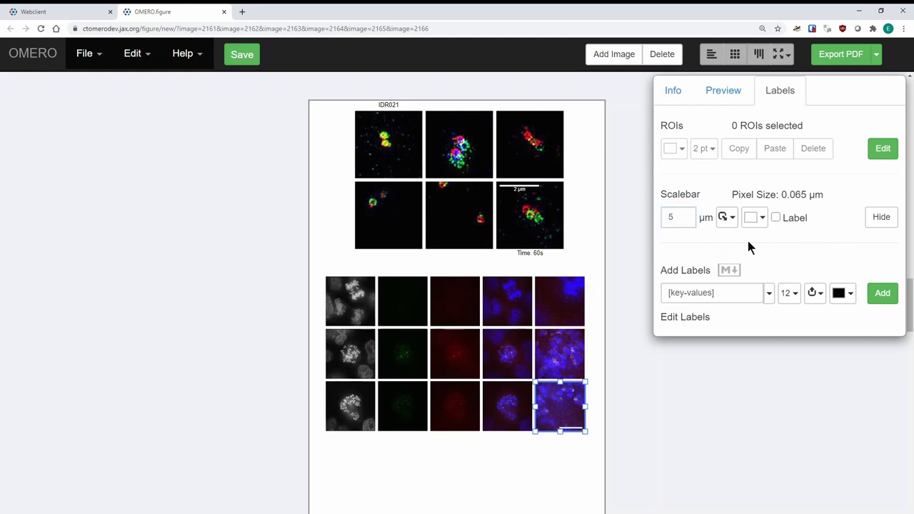
left_click(776, 218)
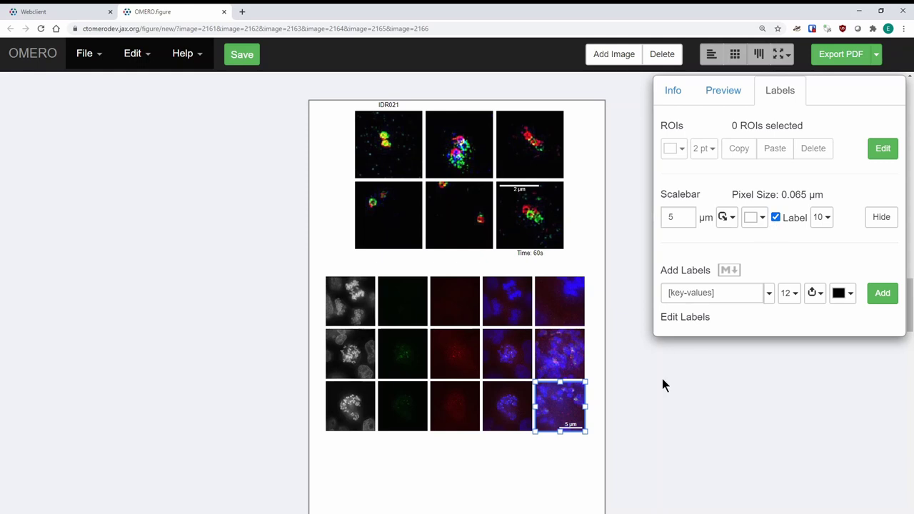
Add a labelled 5 µm scalebar to the bottom panel of the fourth siRNAi column
left_click(518, 407)
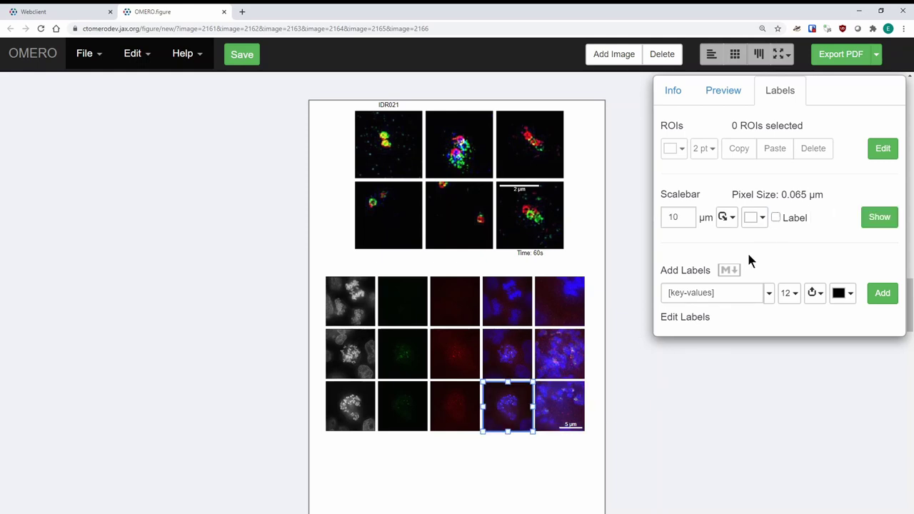
left_click(689, 217)
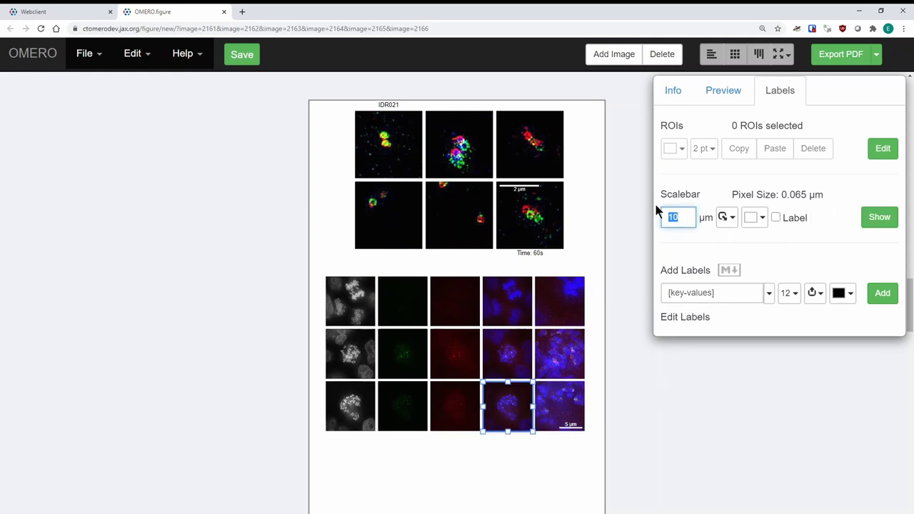
type("5")
left_click(777, 218)
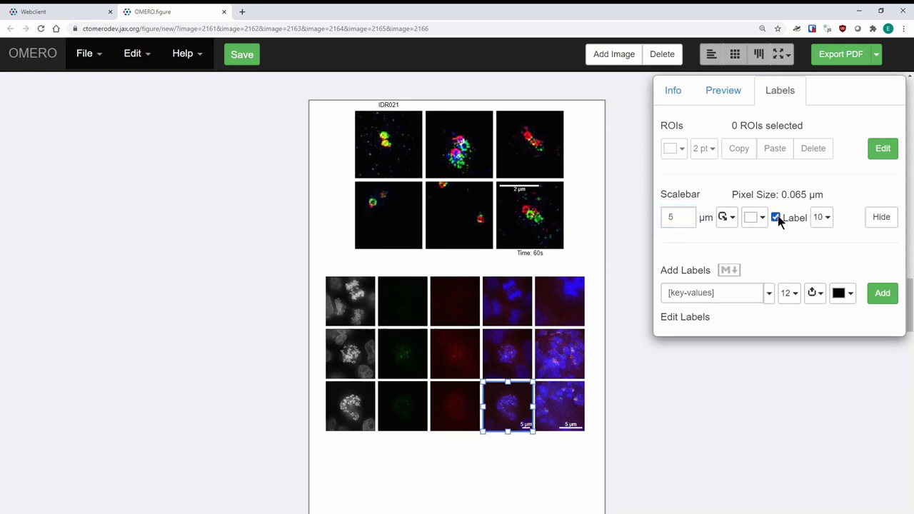
left_click(536, 450)
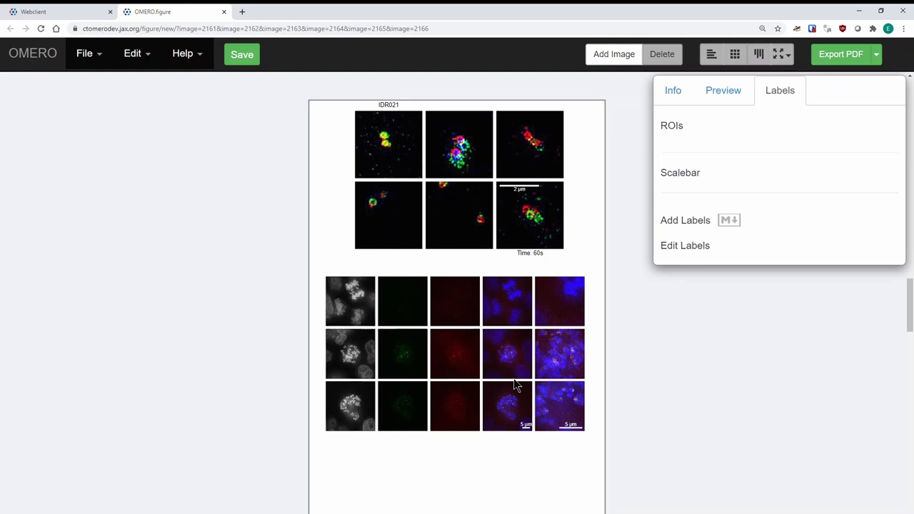
Add channel-name labels inside the top-left corner of the top panel in the fifth siRNAi column
left_click(554, 315)
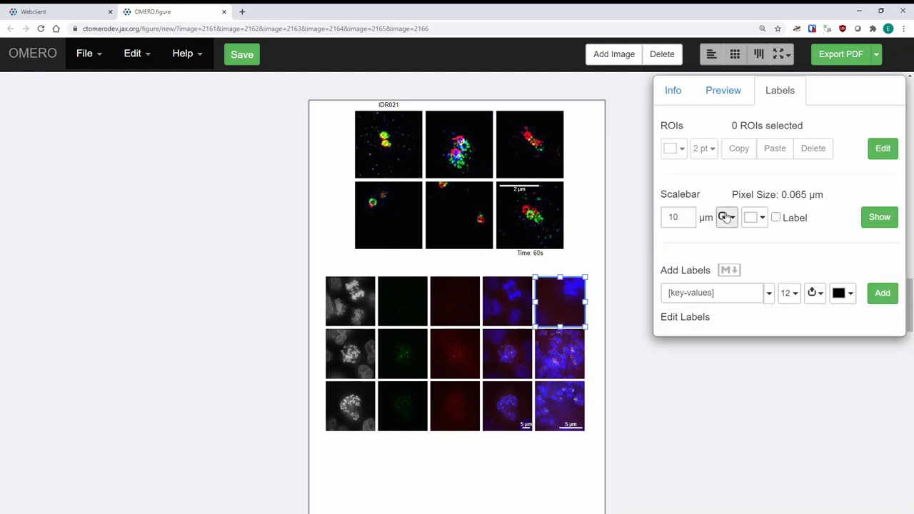
left_click(770, 293)
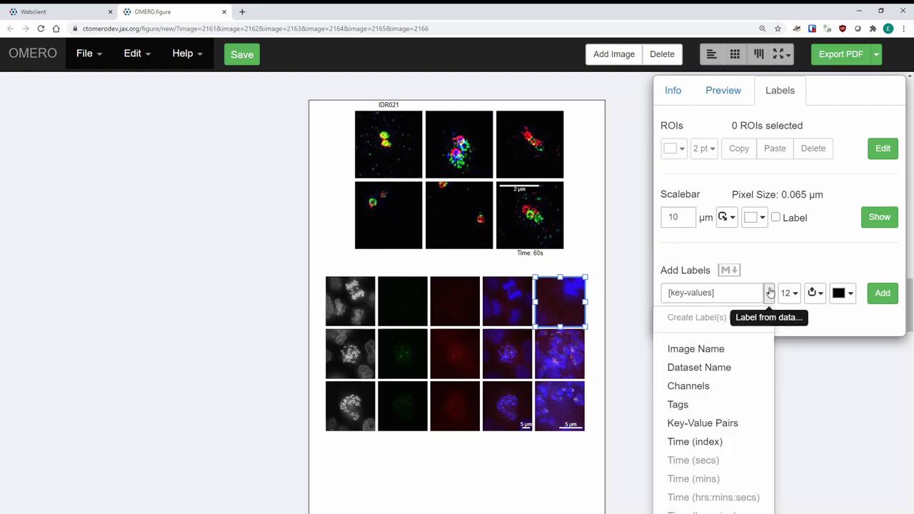
left_click(695, 387)
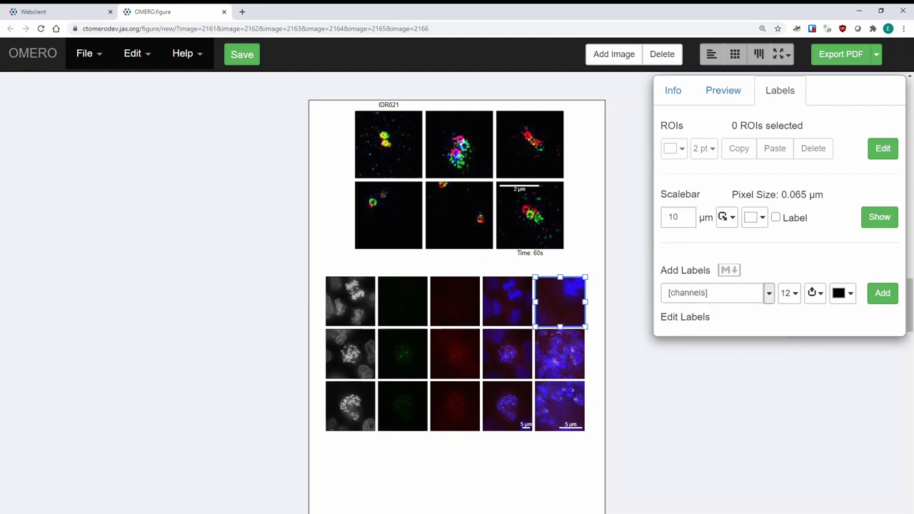
left_click(813, 293)
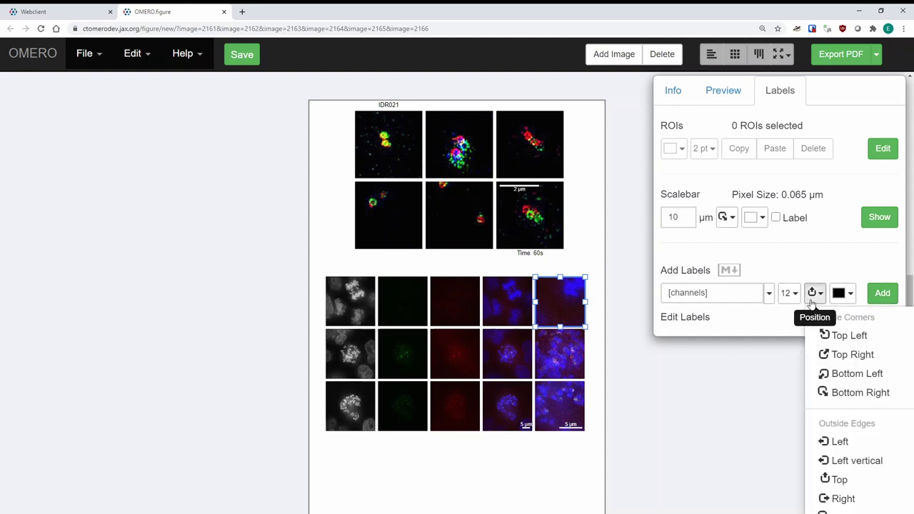
left_click(843, 341)
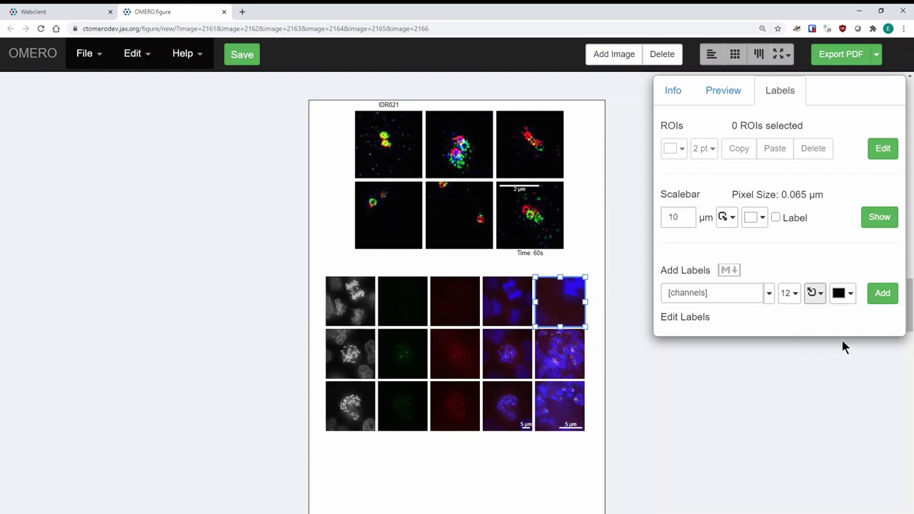
left_click(877, 299)
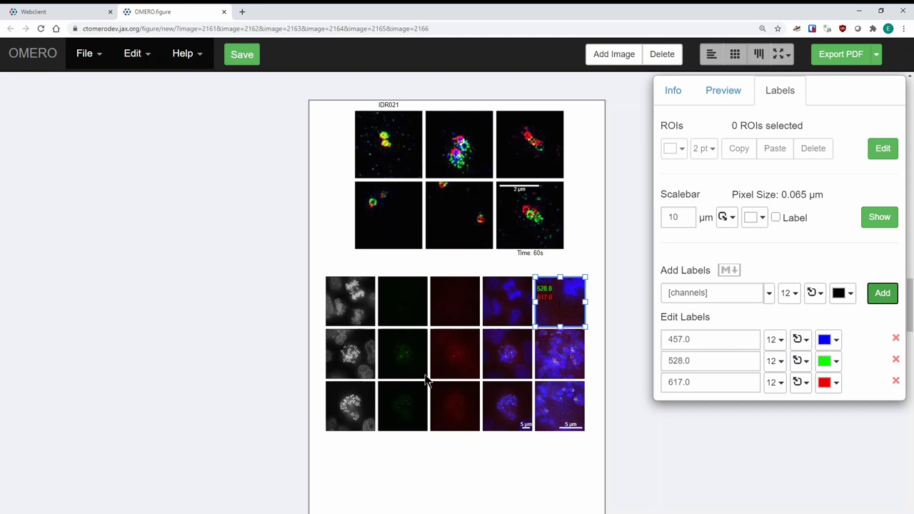
left_click(615, 466)
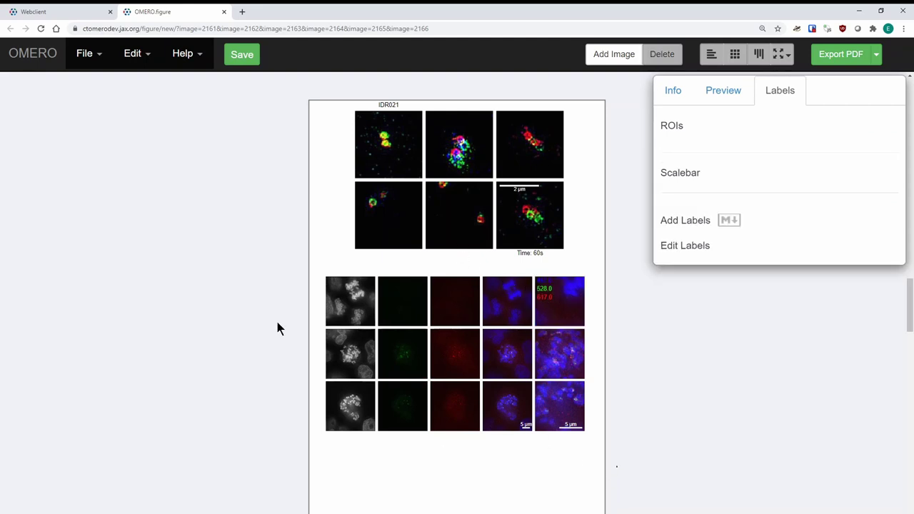
Set the figure's number of pages to 2 in the paper setup
left_click(88, 59)
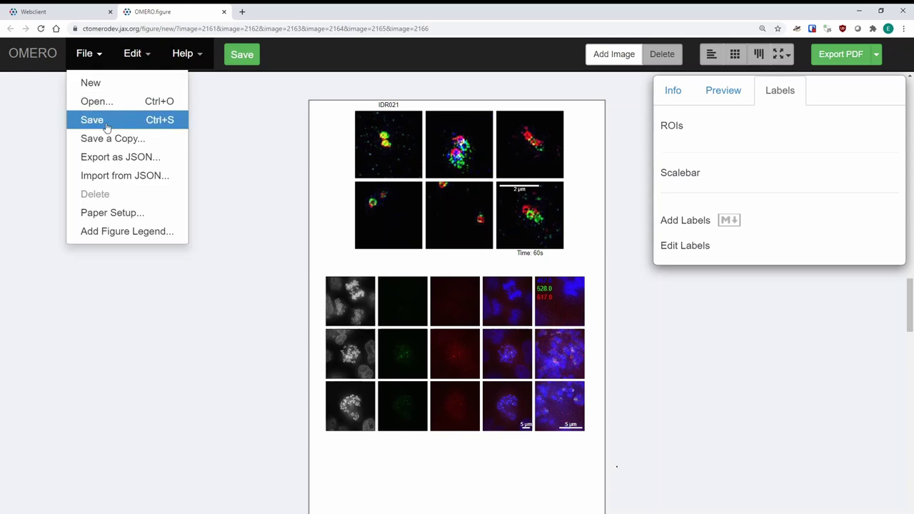
left_click(112, 213)
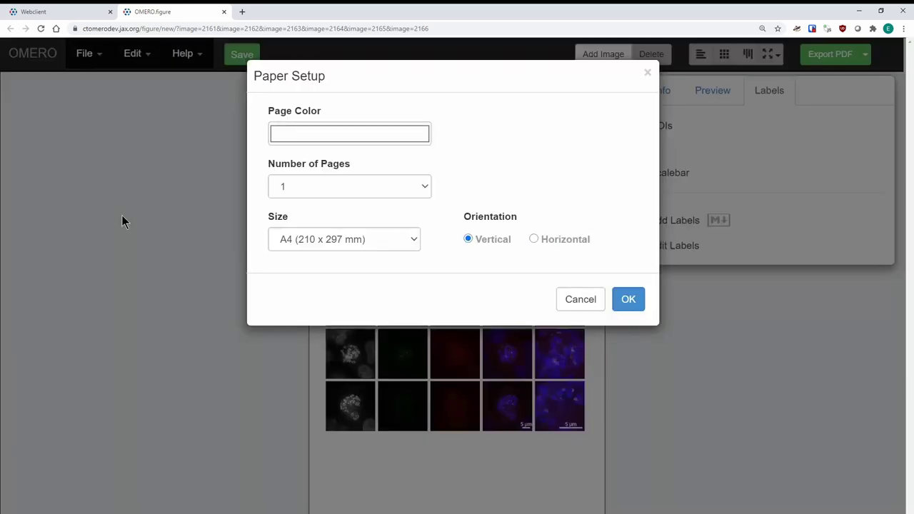
left_click(278, 185)
left_click(295, 227)
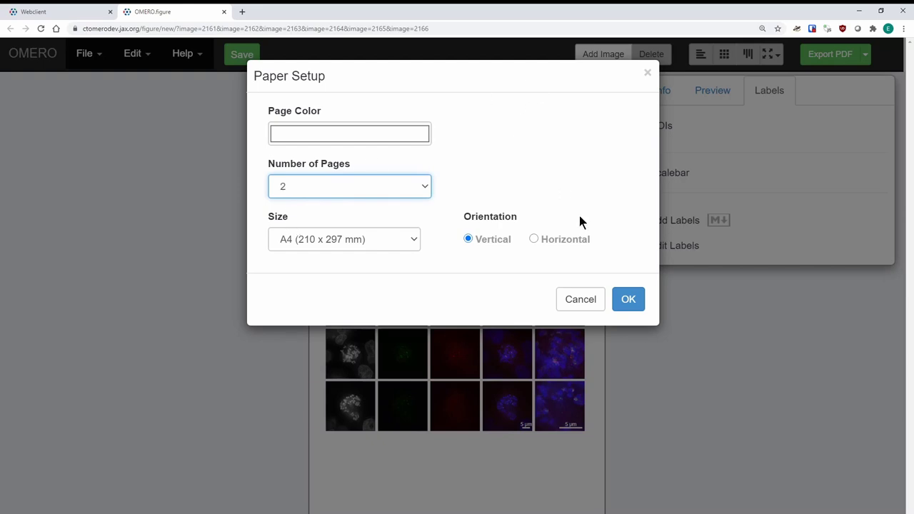
left_click(629, 300)
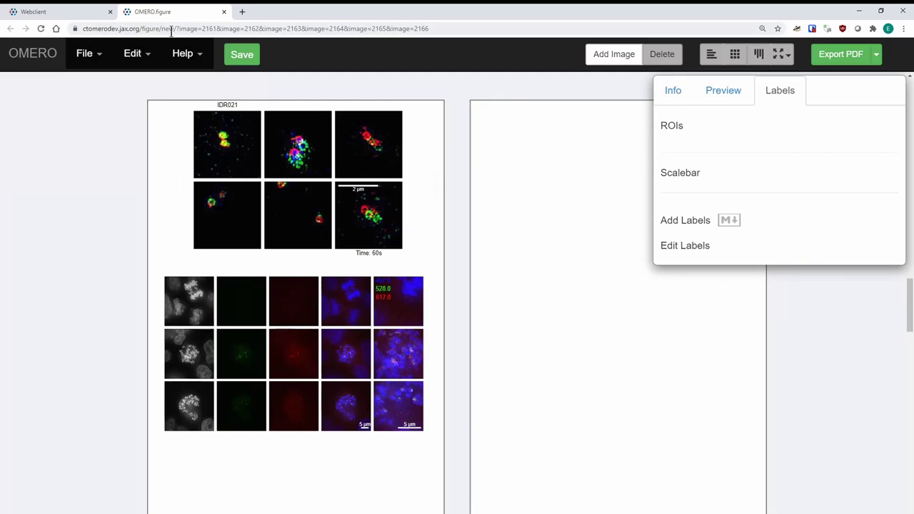
Get the shareable link for the image 77928.svs [0] in the SVS dataset in the OMERO webclient
left_click(80, 11)
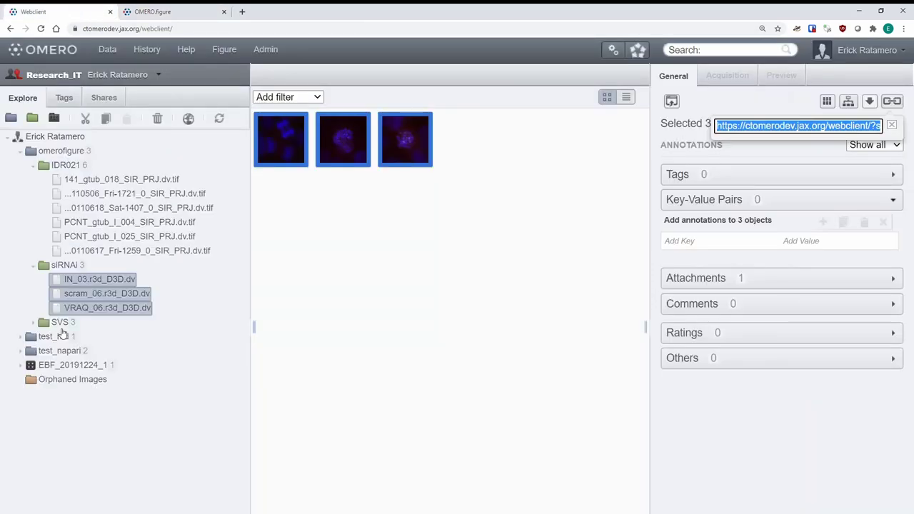
left_click(61, 323)
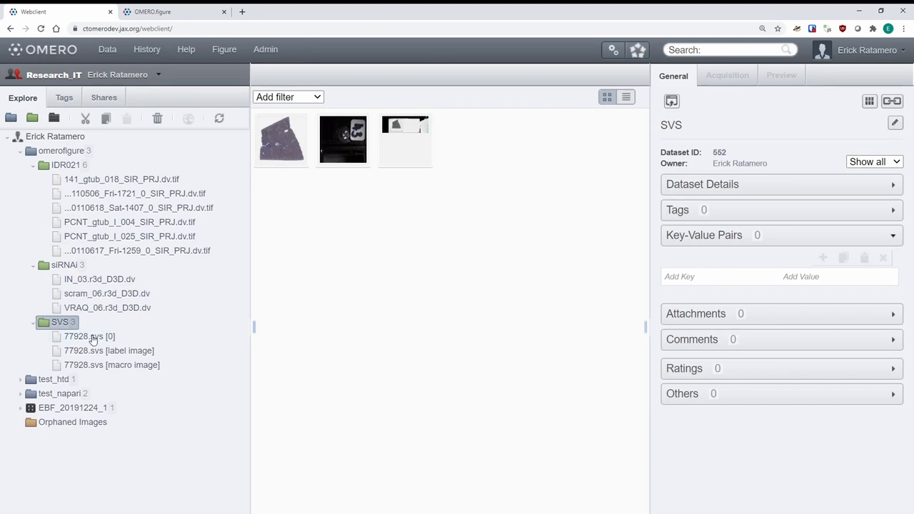
left_click(91, 338)
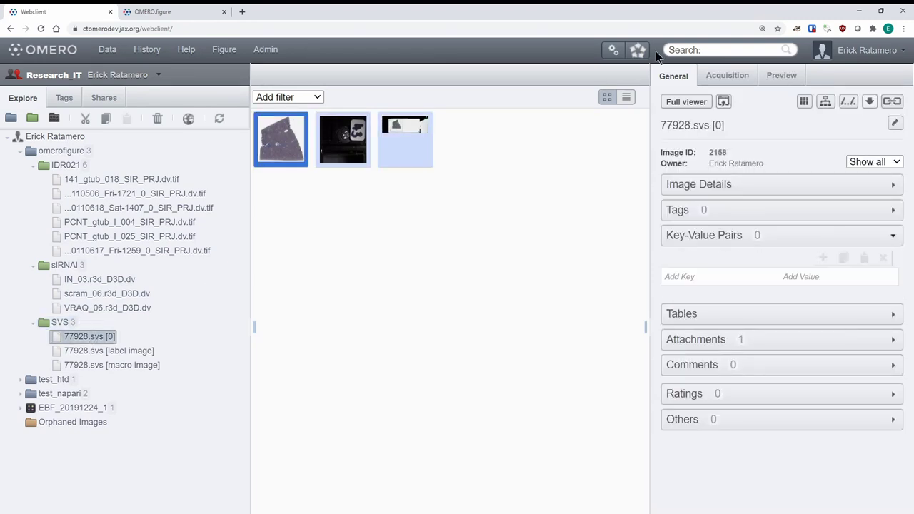
left_click(893, 103)
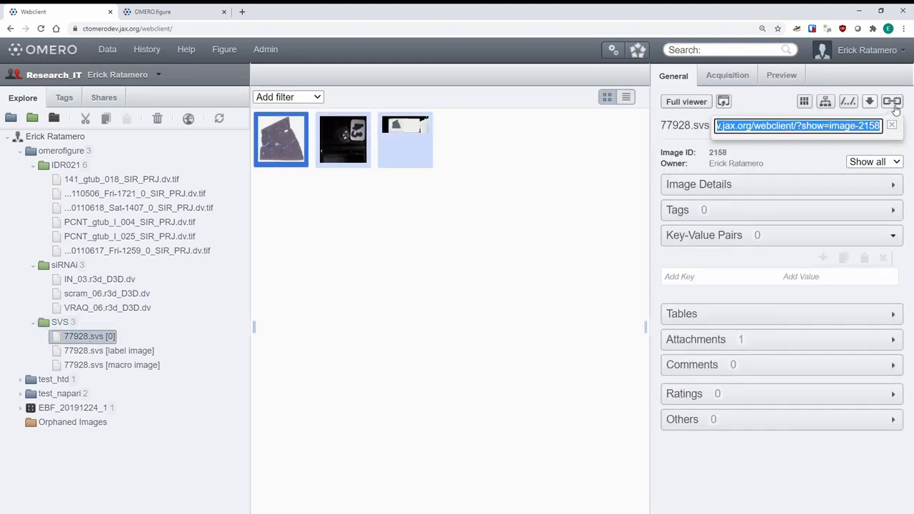
Add image 2158 to the OMERO.figure document by its webclient URL and place the new panel on the second page
left_click(188, 12)
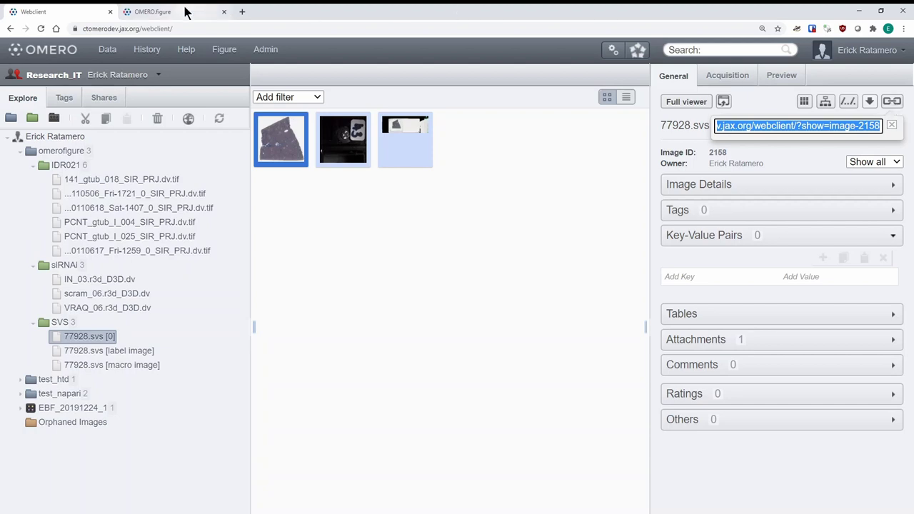
left_click(607, 54)
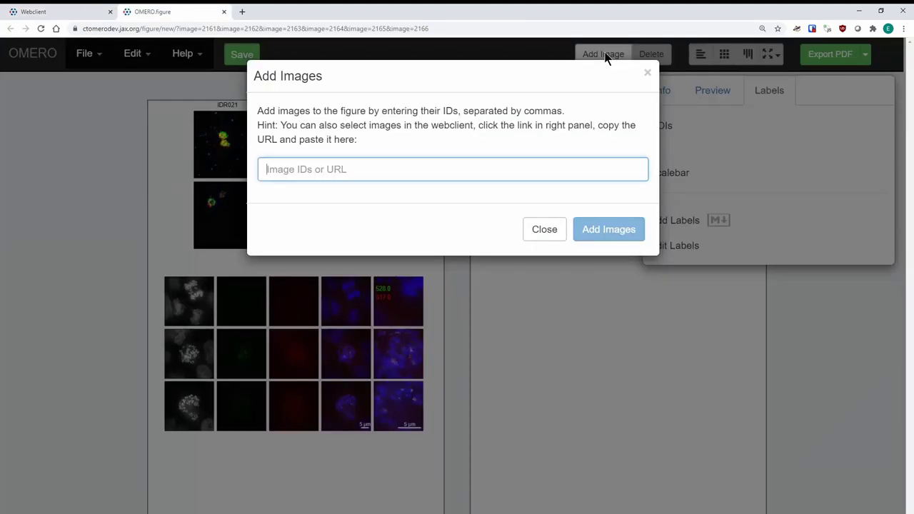
type("https://ctomerodev.jax.org/webclient/?show=image-2158")
left_click(612, 228)
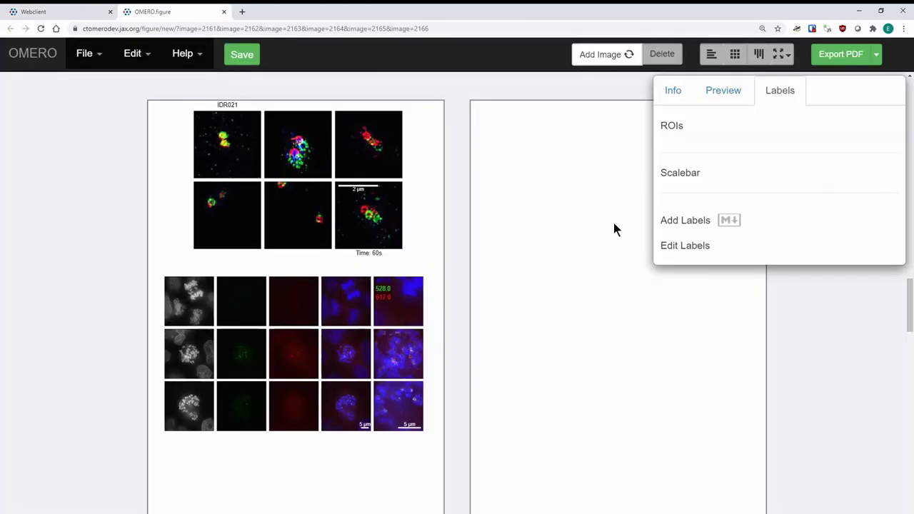
left_click_drag(297, 285, 618, 292)
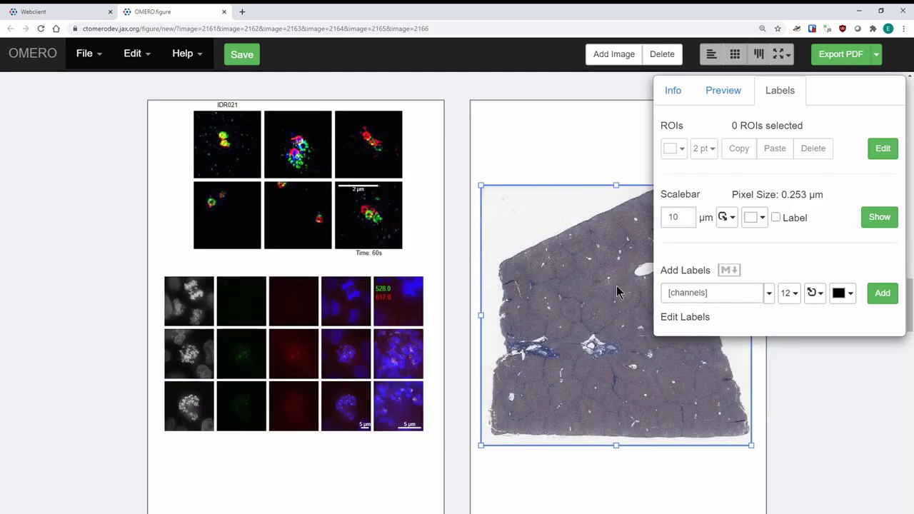
Zoom the tissue slide panel on the second page to about 13985%
left_click(729, 90)
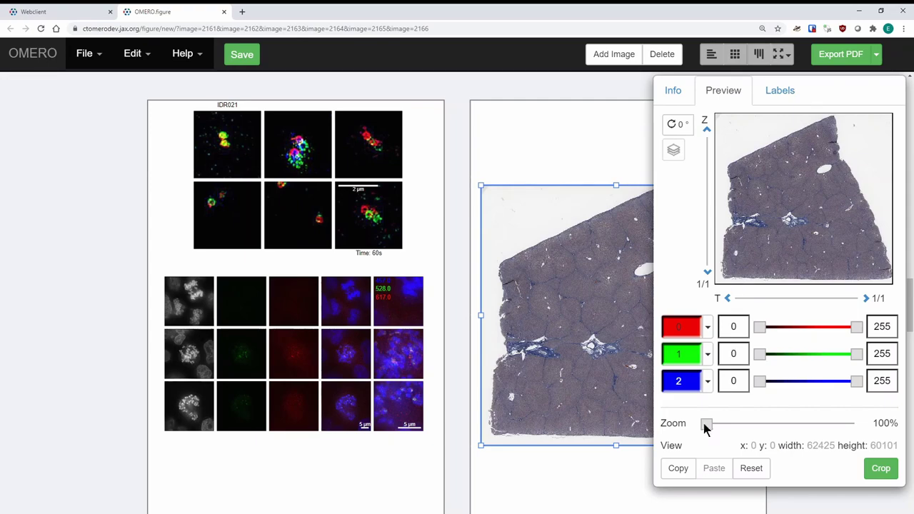
left_click_drag(707, 424, 789, 419)
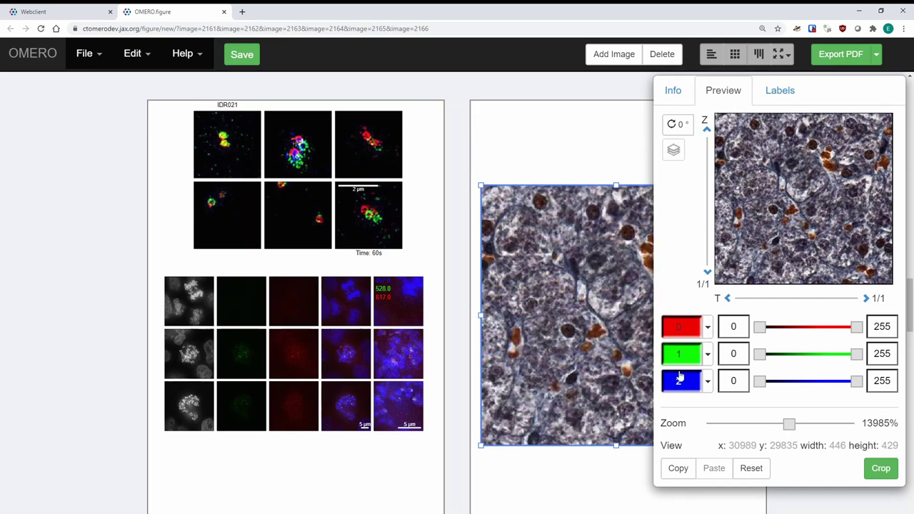
left_click(587, 150)
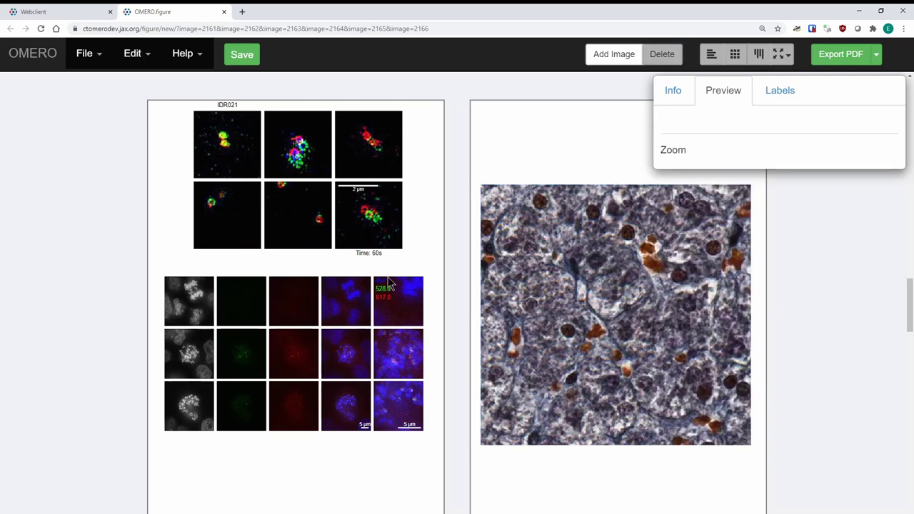
Save the figure under the suggested name and export it as a downloaded PDF
left_click(243, 54)
left_click(504, 107)
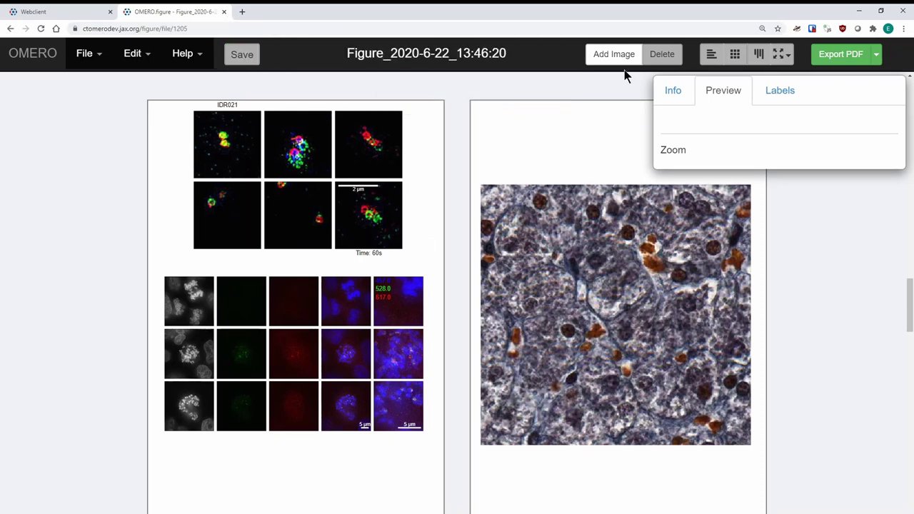
left_click(840, 56)
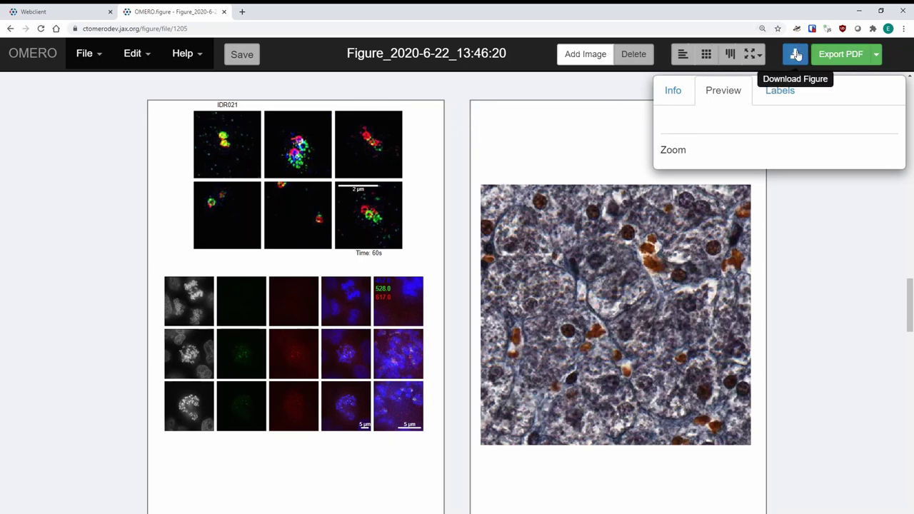
left_click(795, 55)
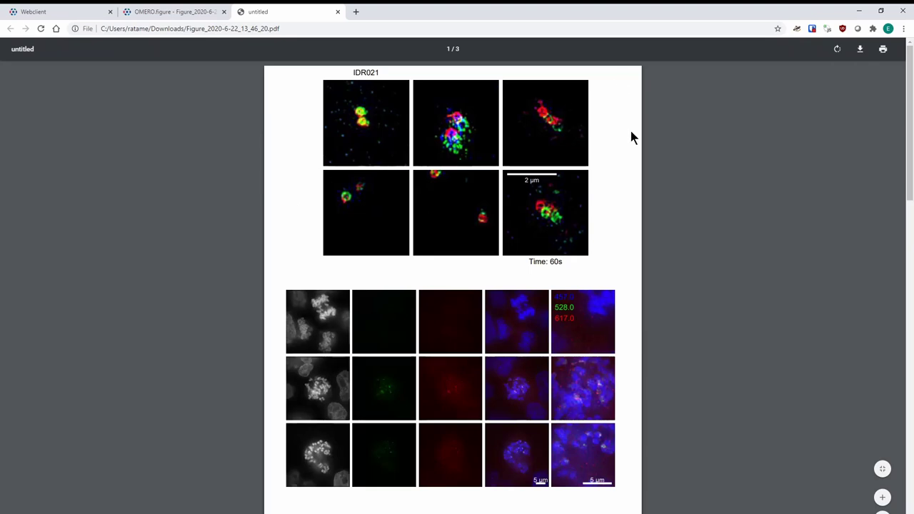
Look through the exported PDF from the first figure page down to the list of images it contains
scroll(662, 124, "down", 4)
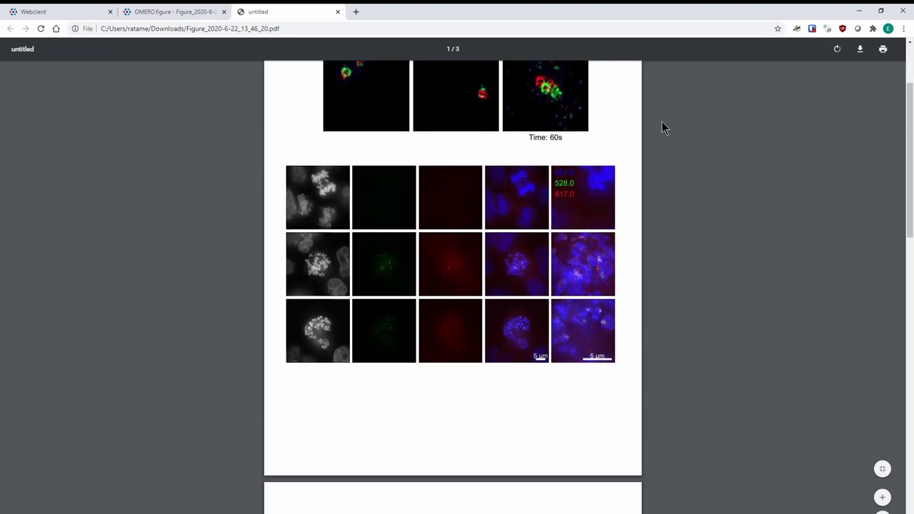
scroll(662, 124, "down", 9)
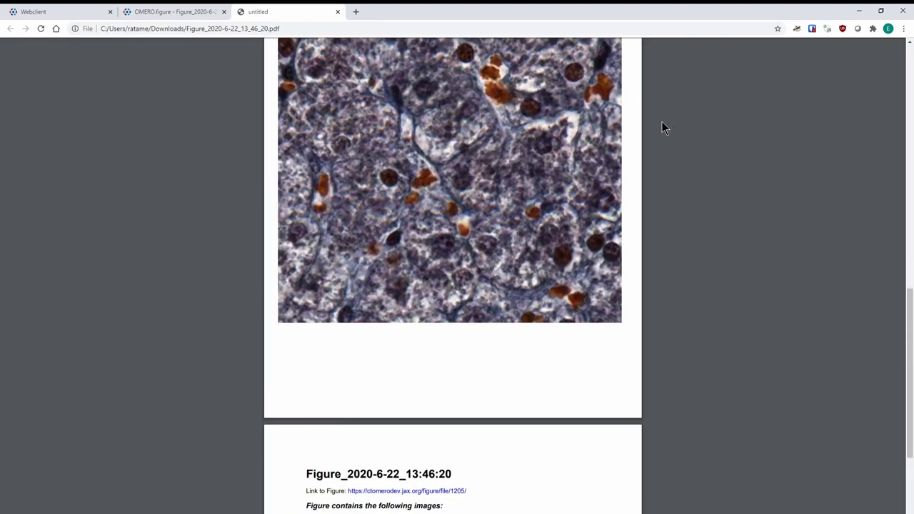
scroll(662, 124, "down", 2)
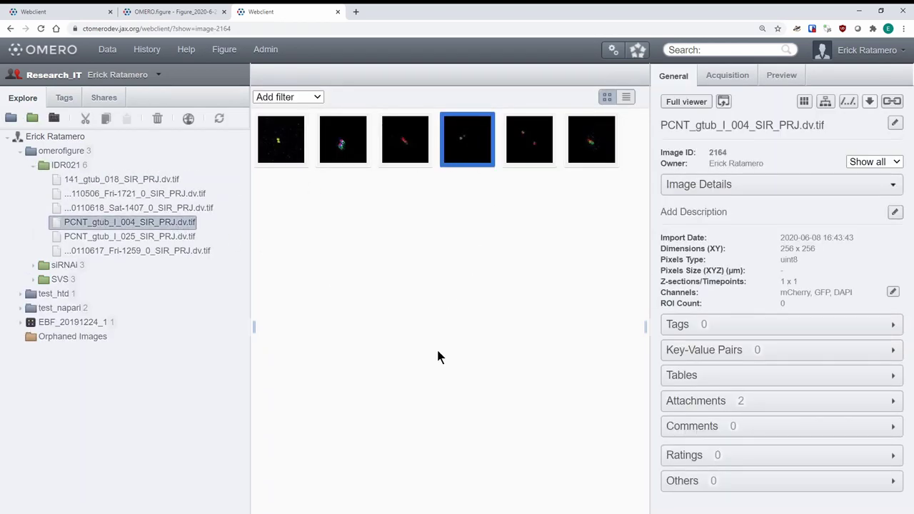
Examine the figure PDFs attached to the image 141_gtub_018_SIR_PRJ.dv.tif in the IDR021 dataset
left_click(153, 182)
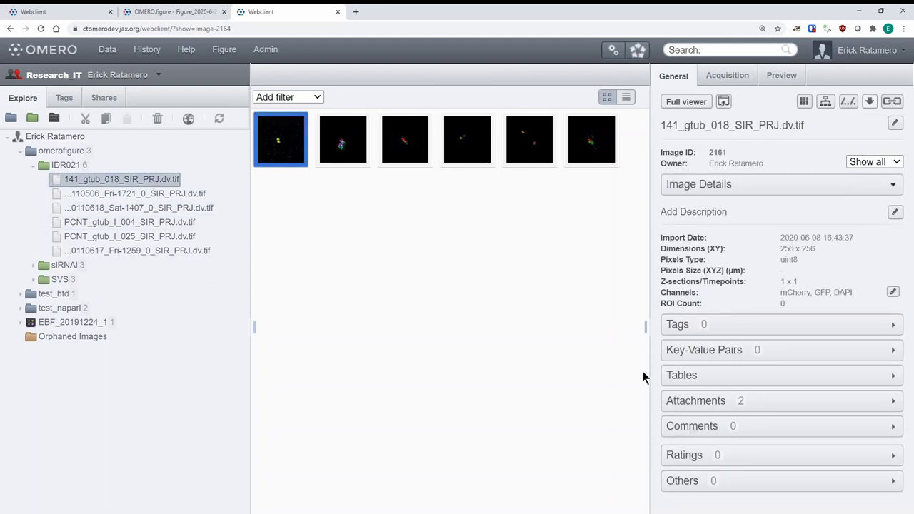
left_click(789, 405)
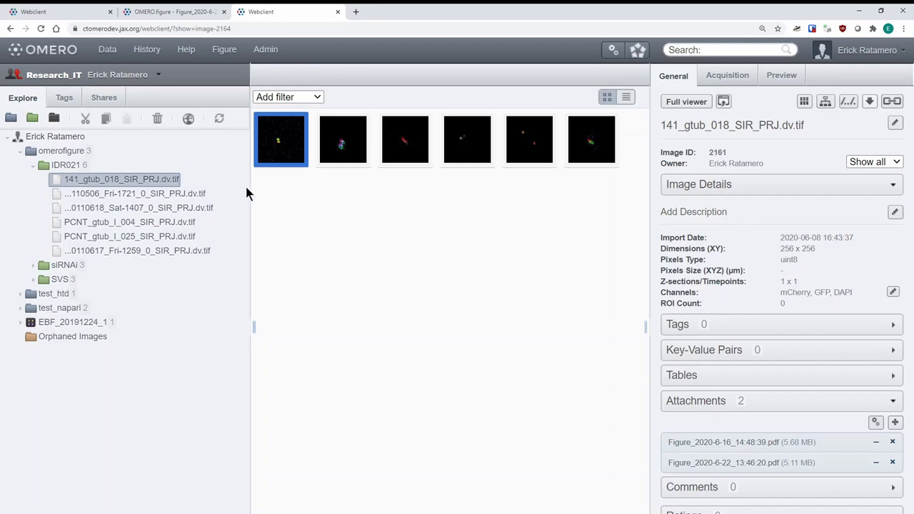
mouse_move(723, 471)
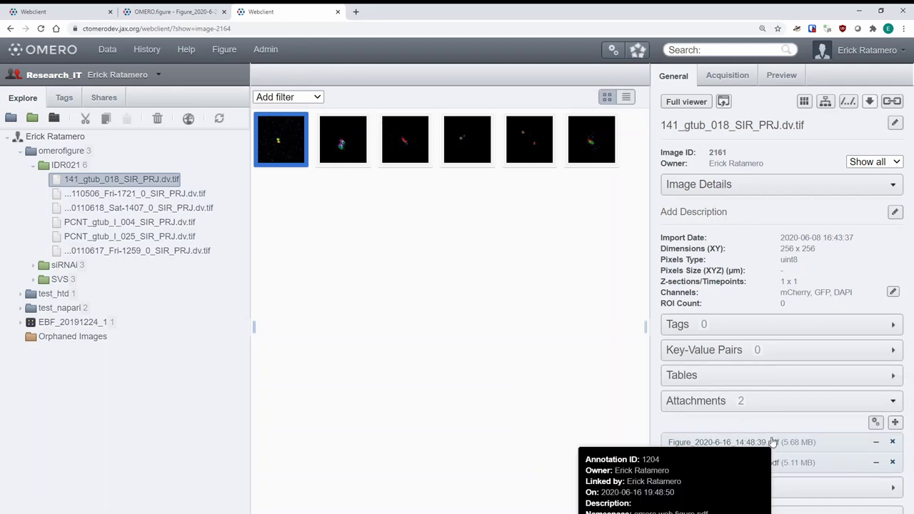
mouse_move(707, 455)
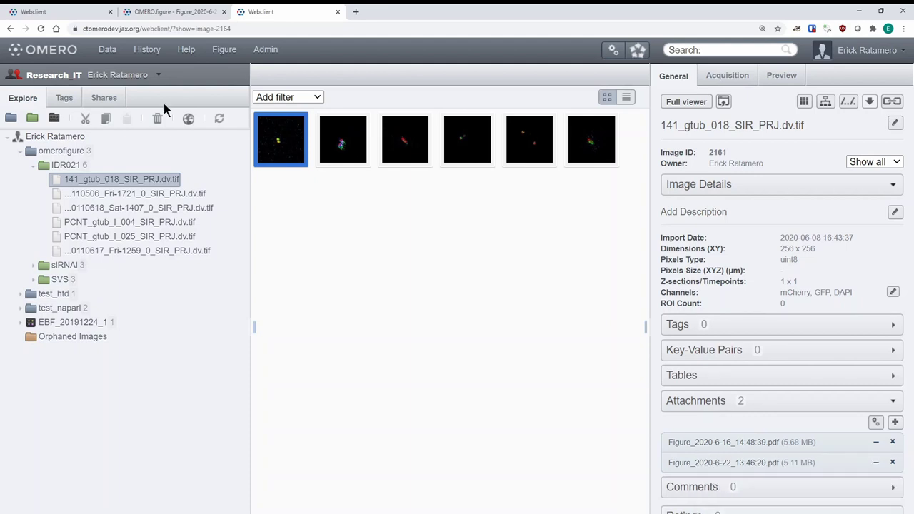